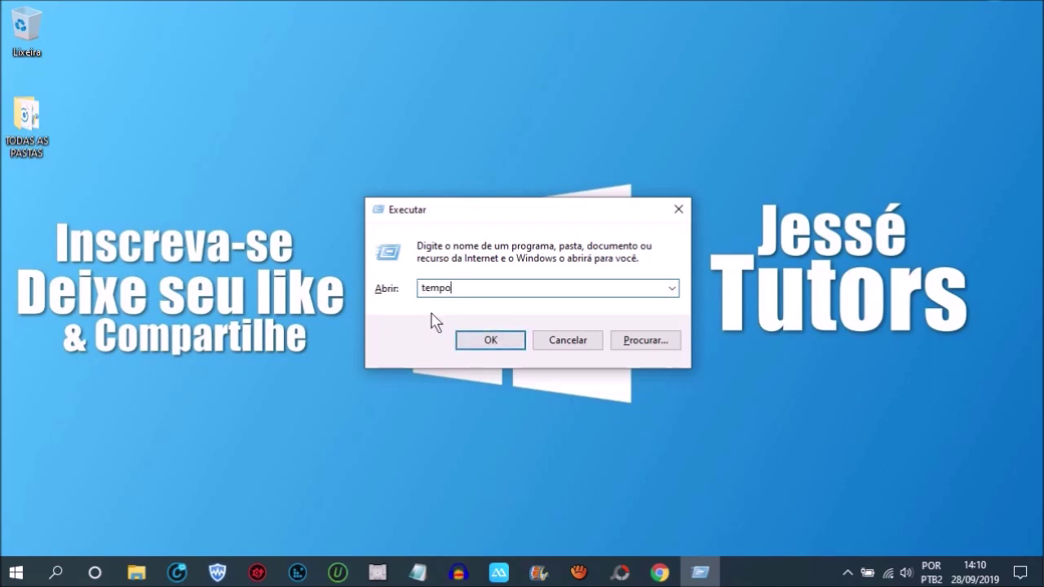
Open the C:\Windows\Temp folder, granting permanent access, and delete all of its contents
{"action": "left_click", "coordinate": [490, 344]}
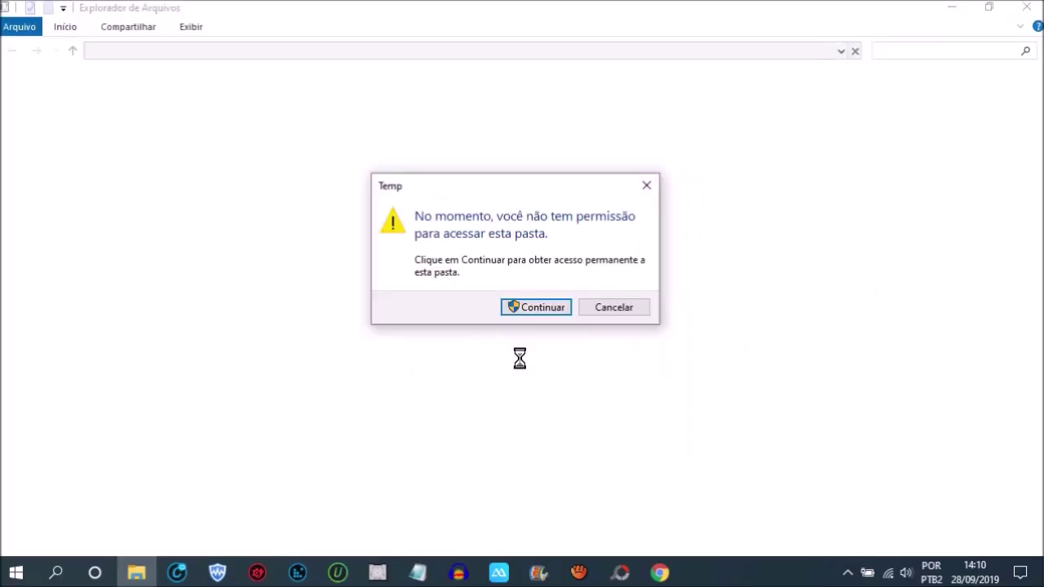
{"action": "left_click", "coordinate": [546, 310]}
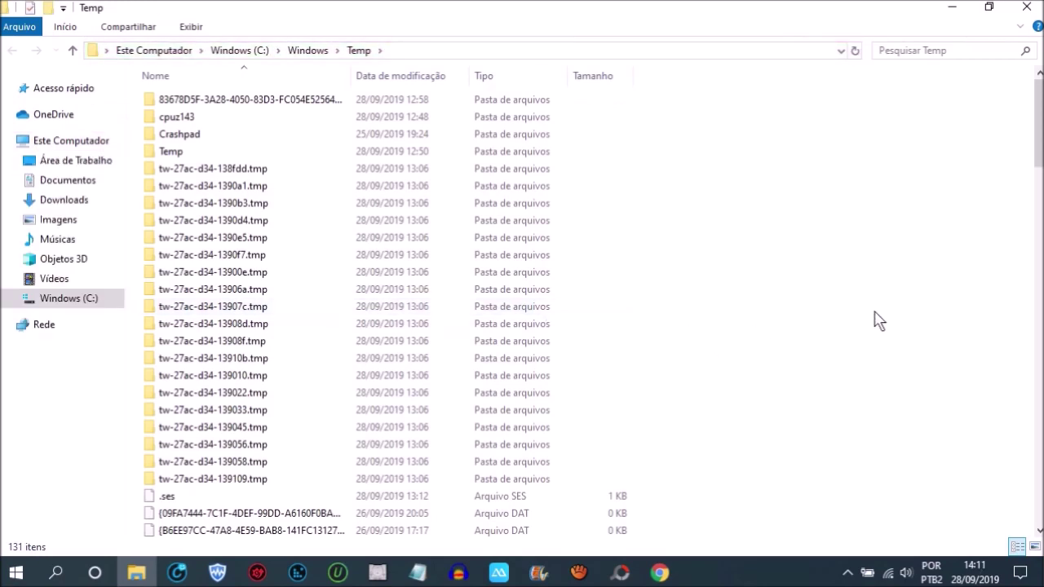
{"action": "left_click_drag", "start_coordinate": [1040, 163], "coordinate": [1040, 106]}
{"action": "key", "text": "ctrl+a"}
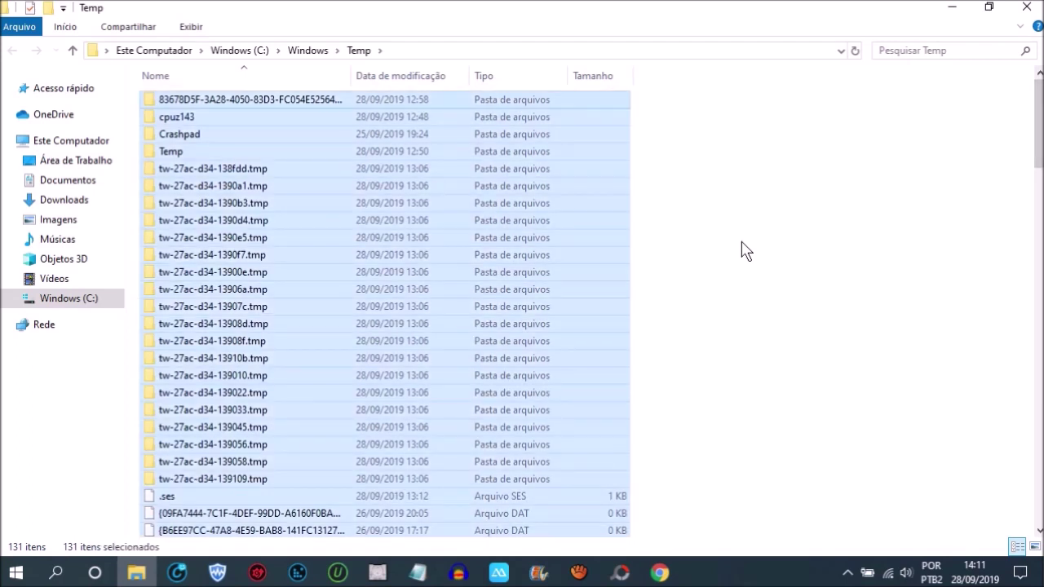
{"action": "right_click", "coordinate": [392, 228]}
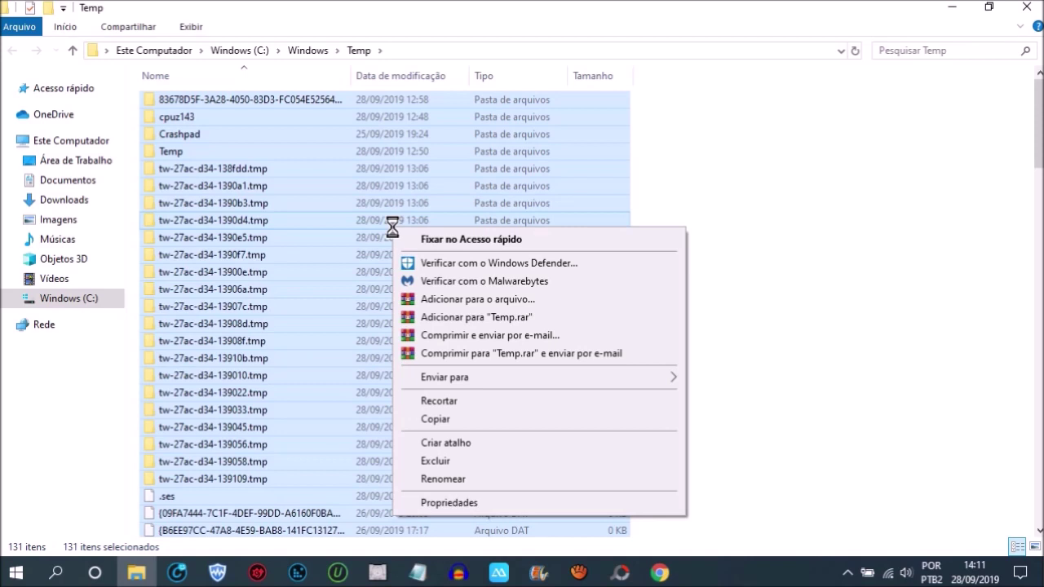
{"action": "left_click", "coordinate": [456, 460]}
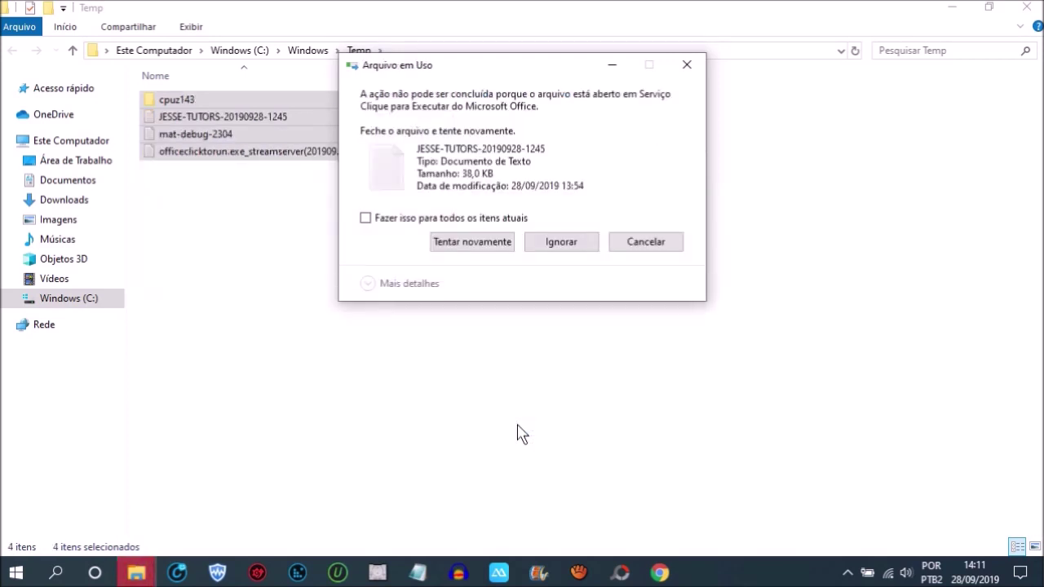
Skip the in-use files and folders during the deletion, applying the choice to all current items
{"action": "left_click", "coordinate": [366, 219]}
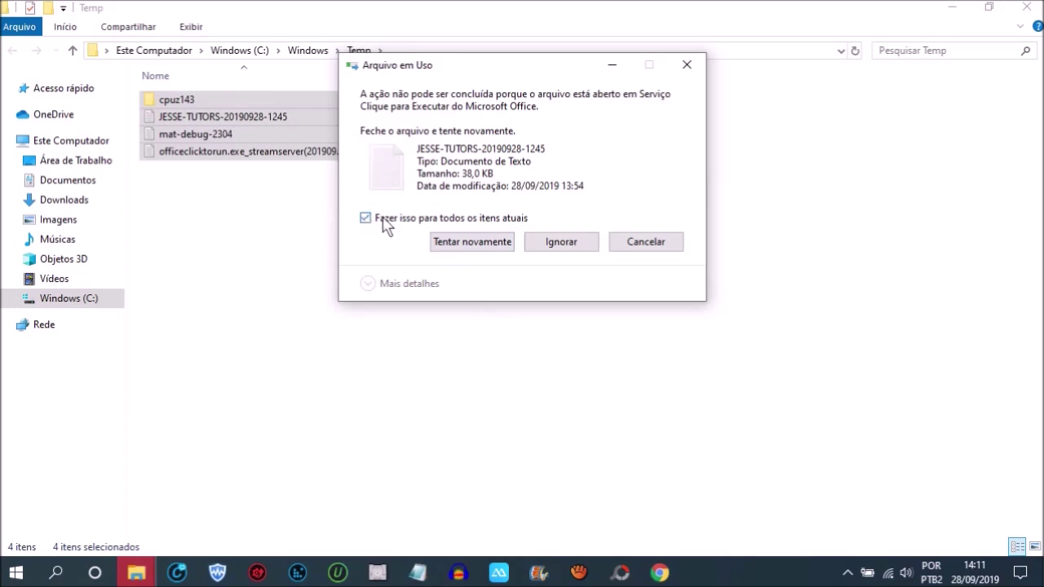
{"action": "left_click", "coordinate": [562, 242]}
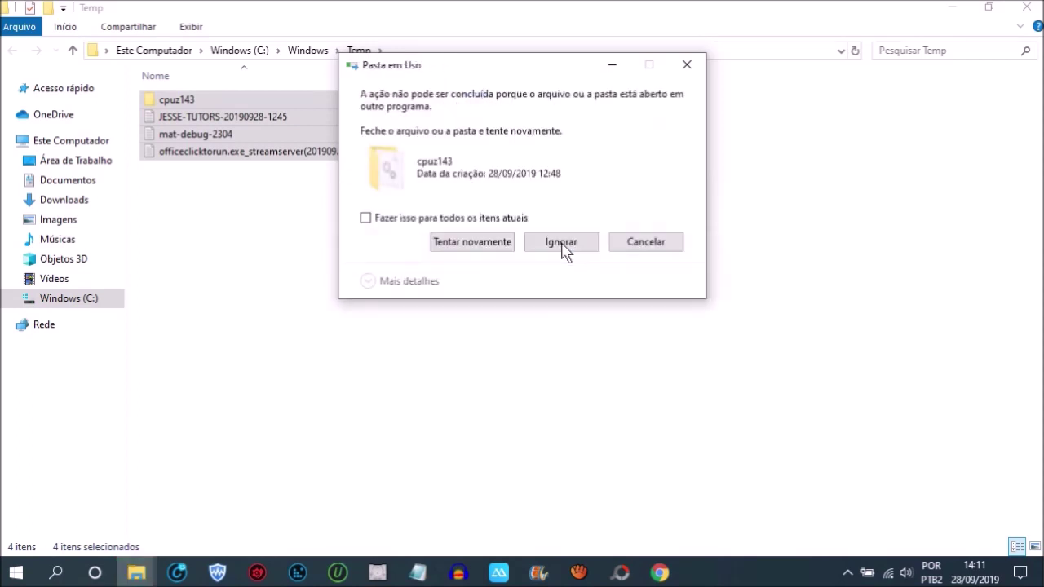
{"action": "left_click", "coordinate": [365, 218]}
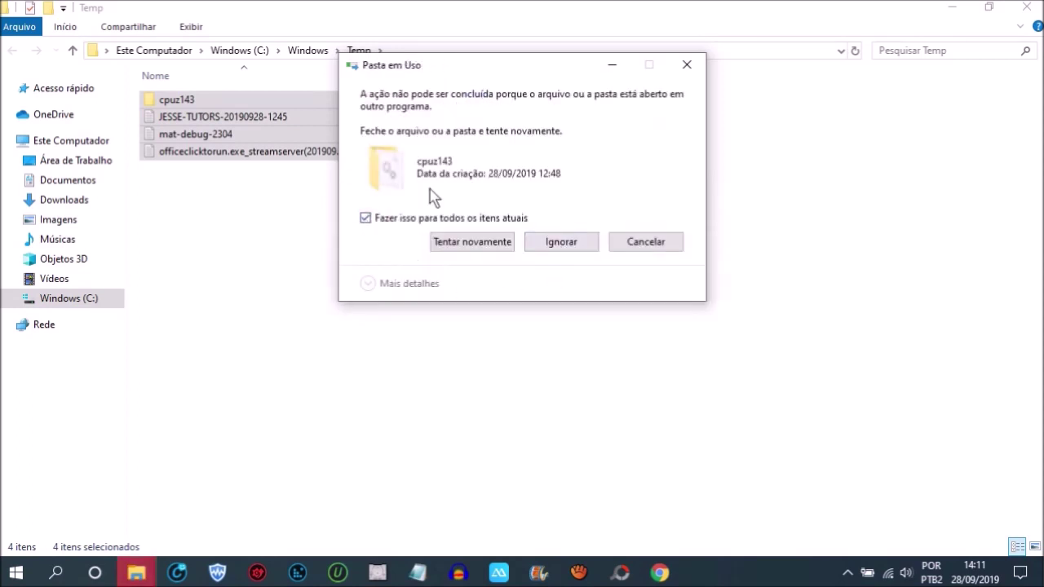
{"action": "left_click", "coordinate": [562, 243]}
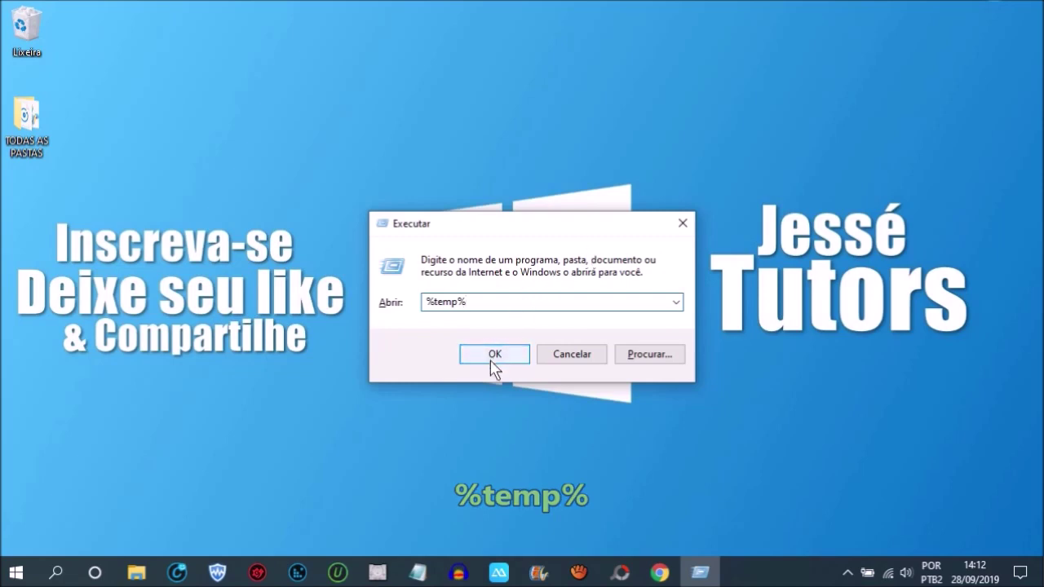
Open the %temp% folder and delete everything in it, skipping all files that are in use
{"action": "left_click", "coordinate": [494, 357]}
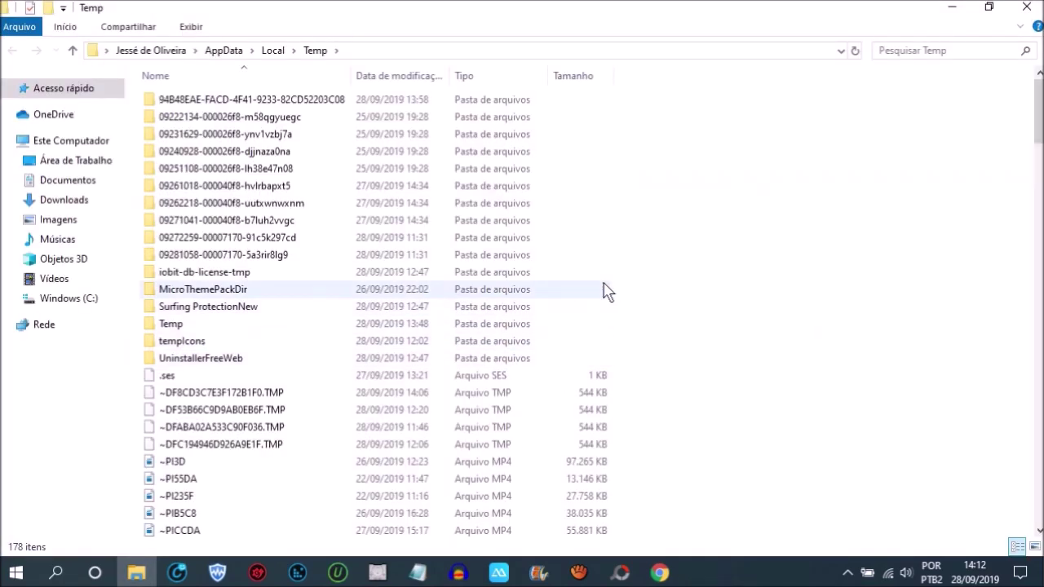
{"action": "key", "text": "ctrl+a"}
{"action": "right_click", "coordinate": [456, 271]}
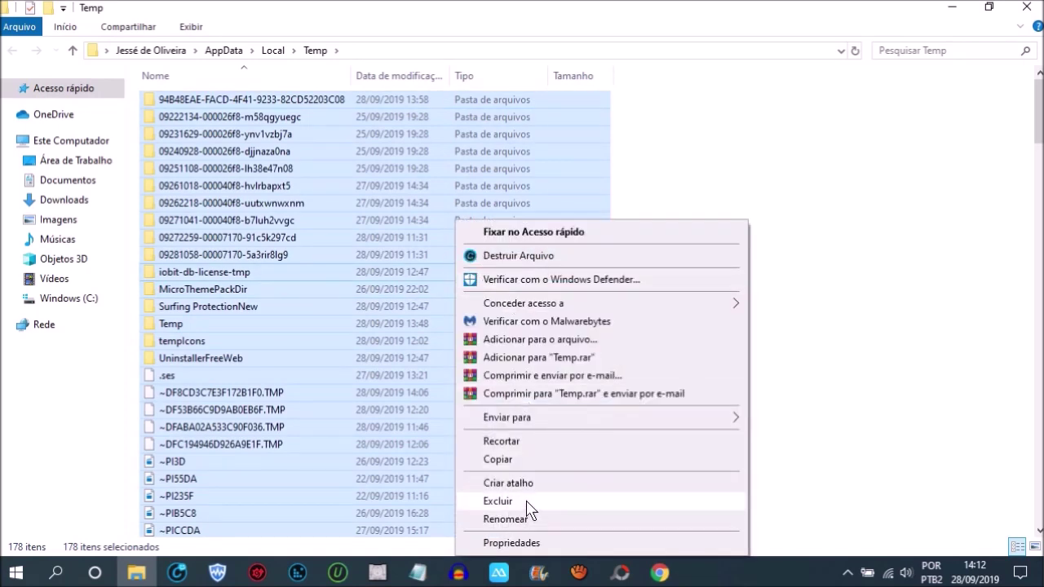
{"action": "left_click", "coordinate": [527, 501]}
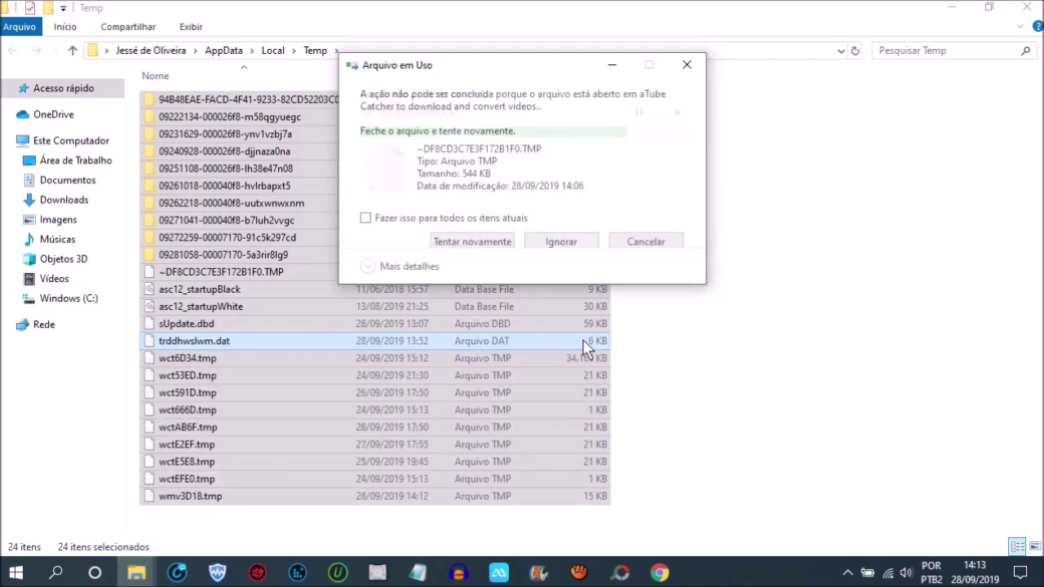
{"action": "left_click", "coordinate": [367, 218]}
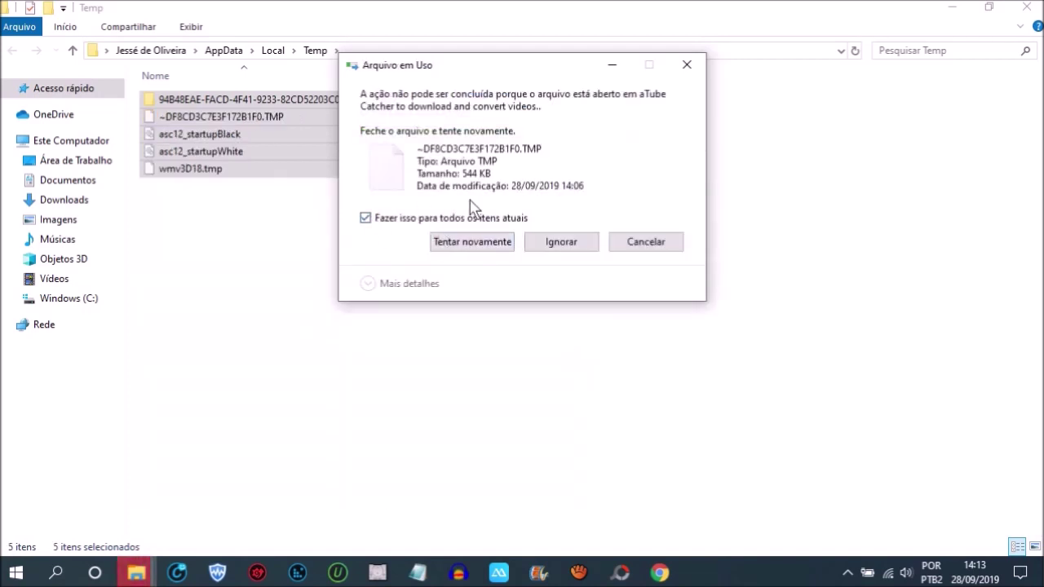
{"action": "left_click", "coordinate": [560, 242]}
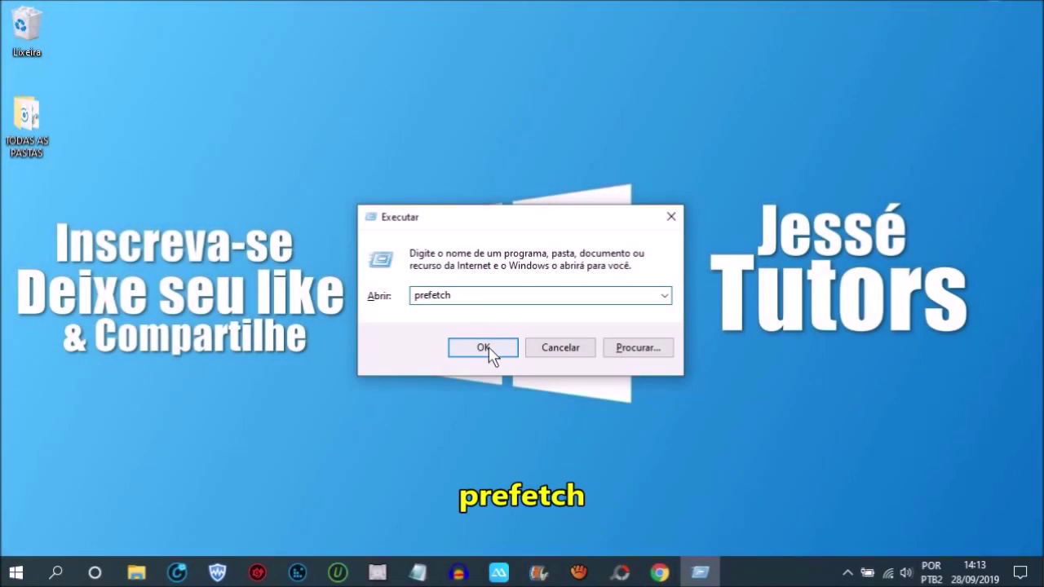
Open the prefetch folder, granting permanent access, and delete all of its contents
{"action": "left_click", "coordinate": [490, 354]}
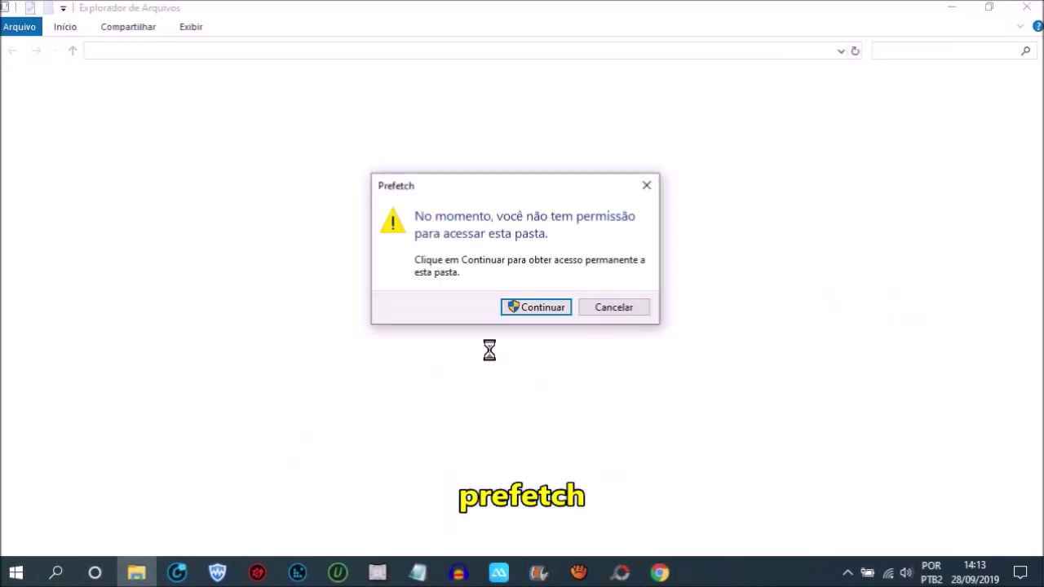
{"action": "left_click", "coordinate": [541, 308]}
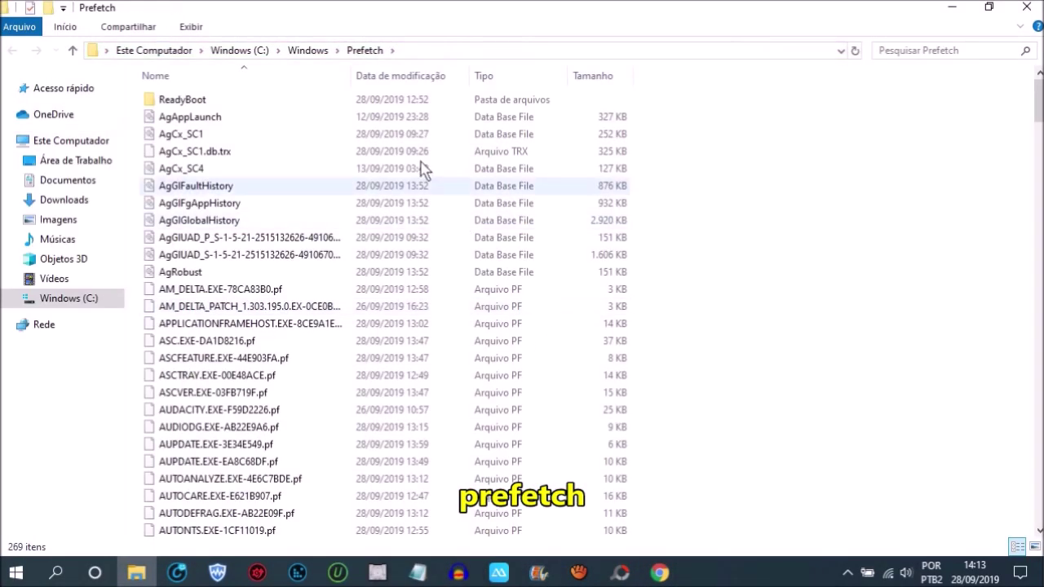
{"action": "key", "text": "ctrl+a"}
{"action": "right_click", "coordinate": [517, 302]}
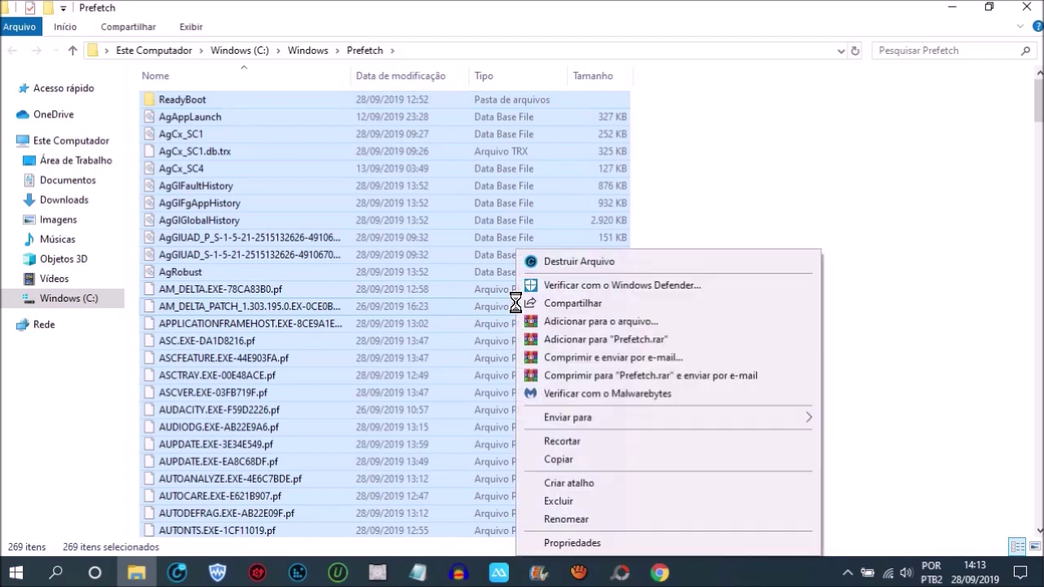
{"action": "left_click", "coordinate": [568, 498]}
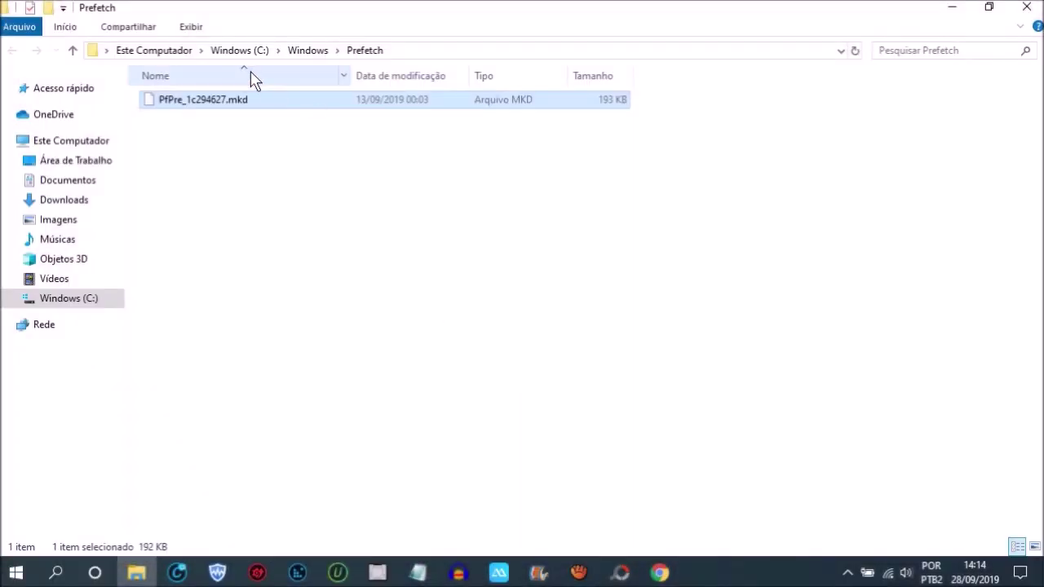
Open the properties of the Windows (C:) drive and start Disk Cleanup, closing the File Explorer window
{"action": "left_click", "coordinate": [232, 52]}
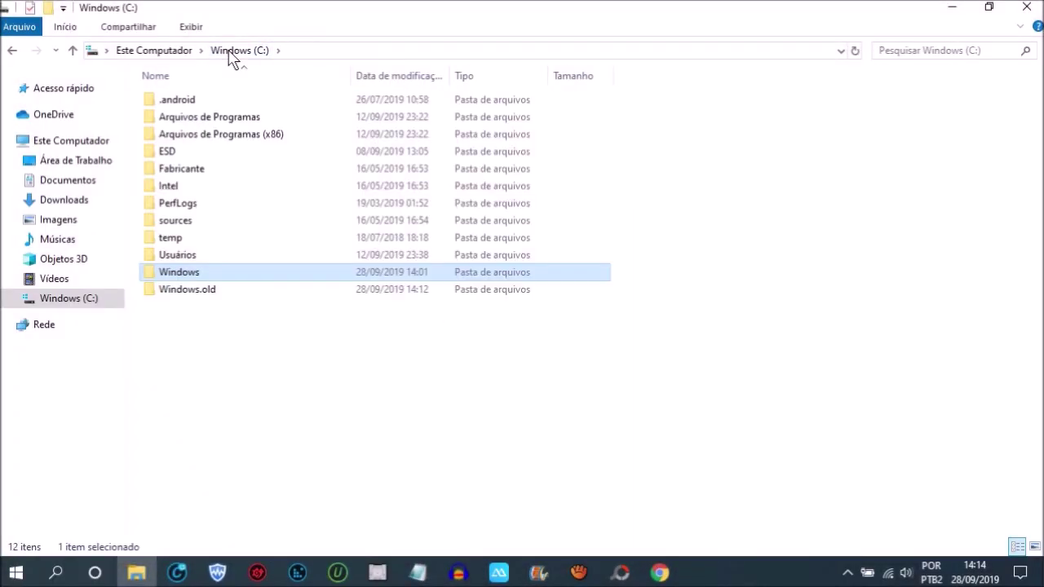
{"action": "right_click", "coordinate": [84, 307]}
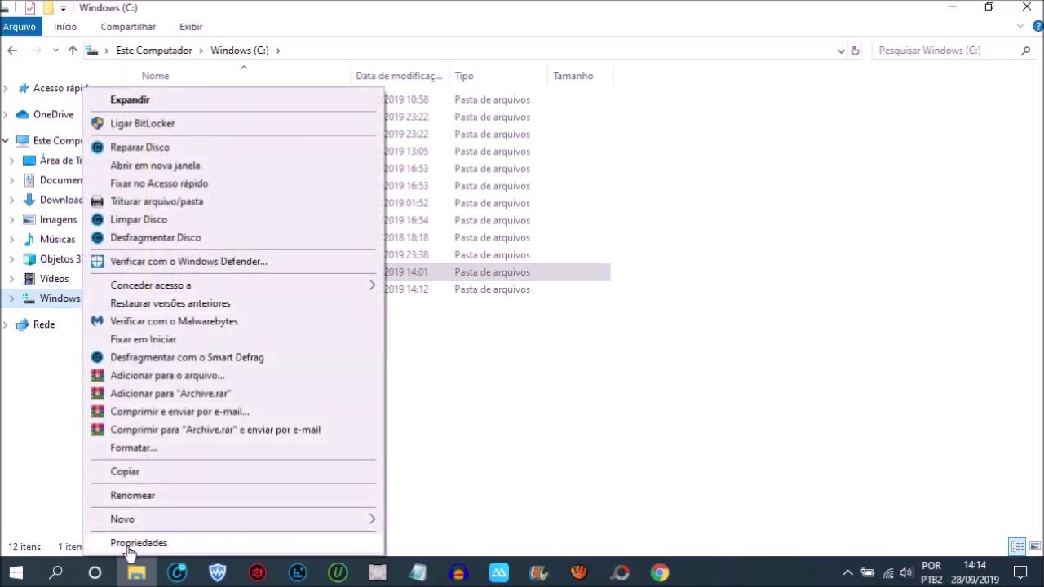
{"action": "left_click", "coordinate": [171, 544]}
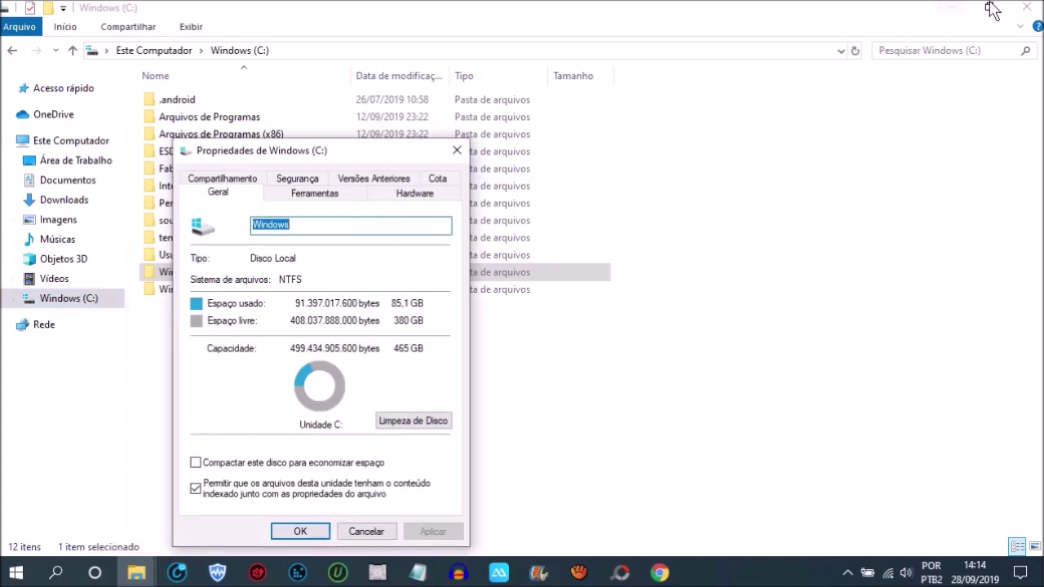
{"action": "left_click", "coordinate": [1026, 7]}
{"action": "left_click_drag", "start_coordinate": [392, 151], "coordinate": [587, 67]}
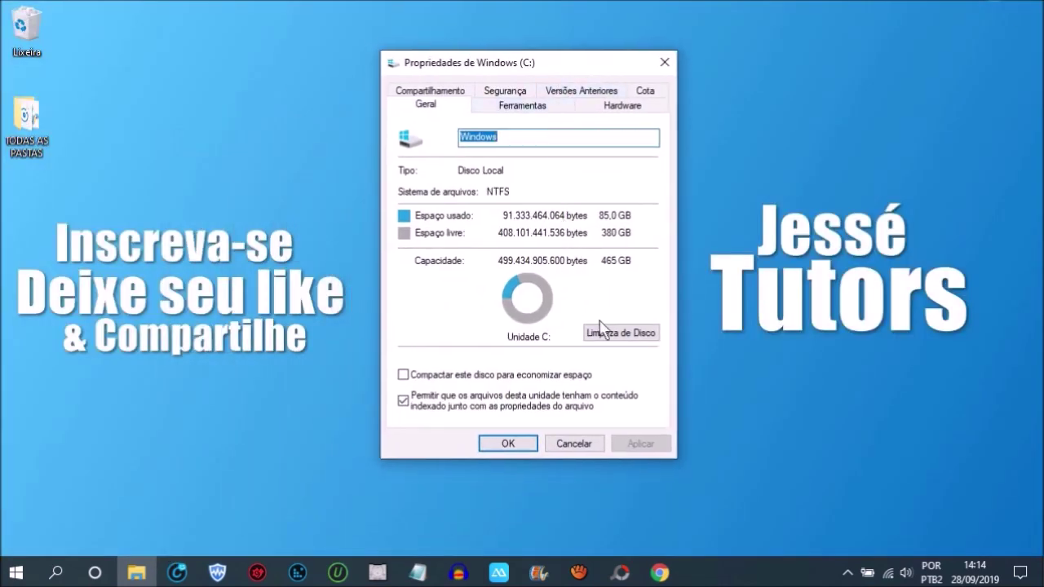
{"action": "left_click", "coordinate": [624, 334]}
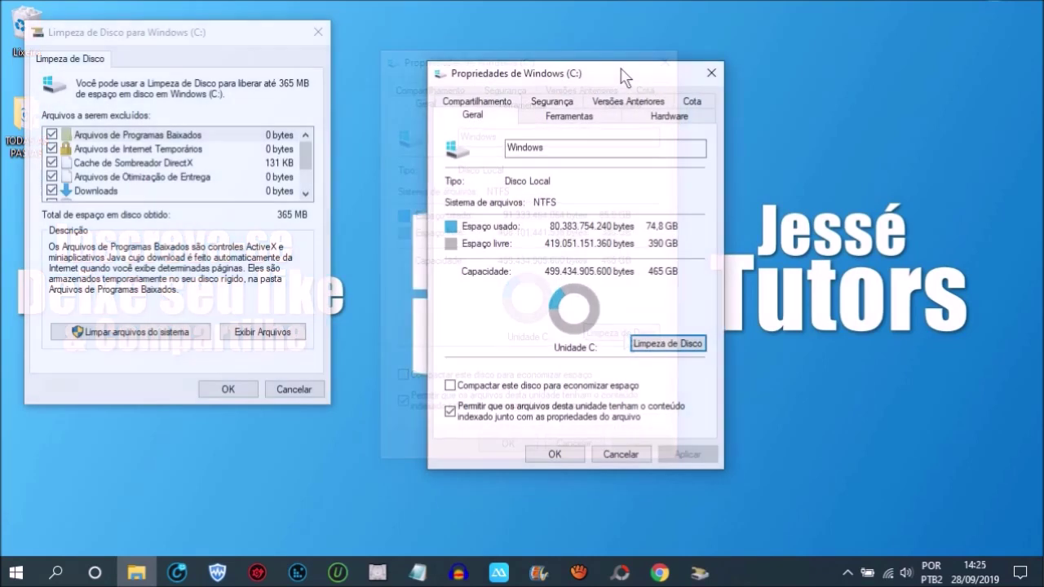
Review the file categories listed for deletion and extend Disk Cleanup on Windows (C:) to system files
{"action": "left_click_drag", "start_coordinate": [674, 54], "coordinate": [731, 80]}
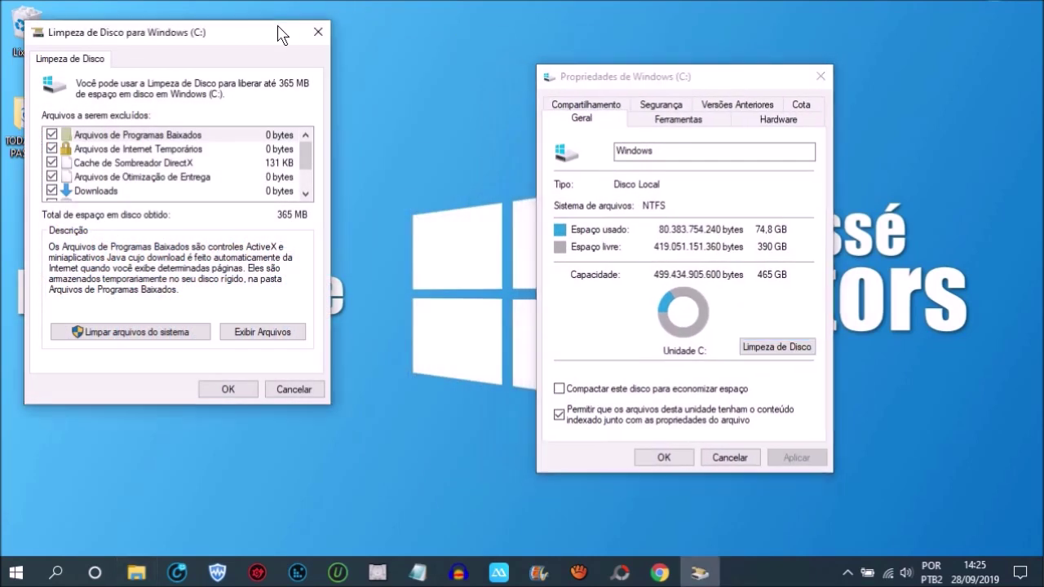
{"action": "left_click_drag", "start_coordinate": [278, 32], "coordinate": [451, 101]}
{"action": "scroll", "coordinate": [483, 258], "scroll_direction": "down", "scroll_amount": 1}
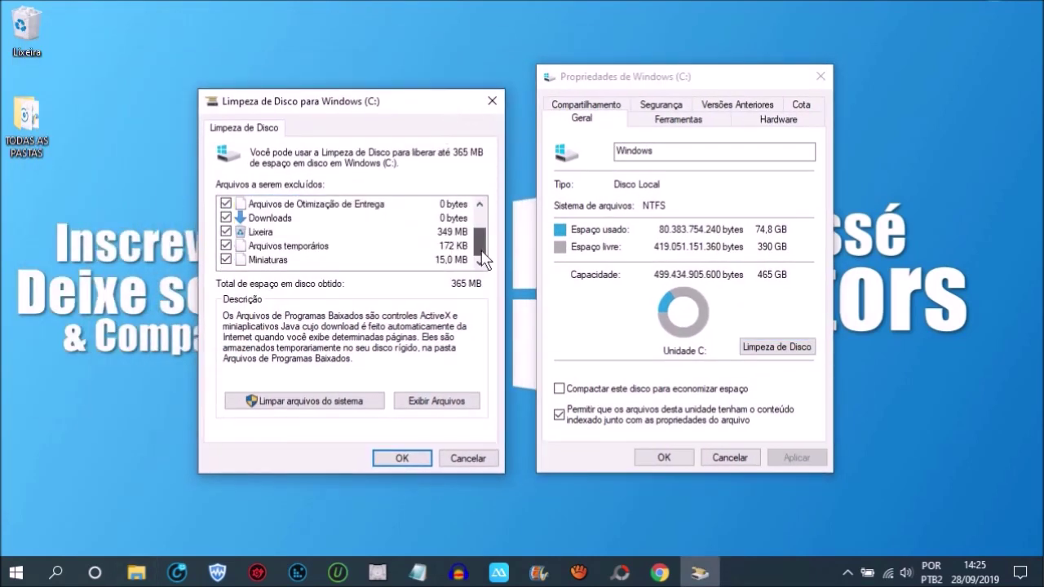
{"action": "scroll", "coordinate": [481, 252], "scroll_direction": "up", "scroll_amount": 1}
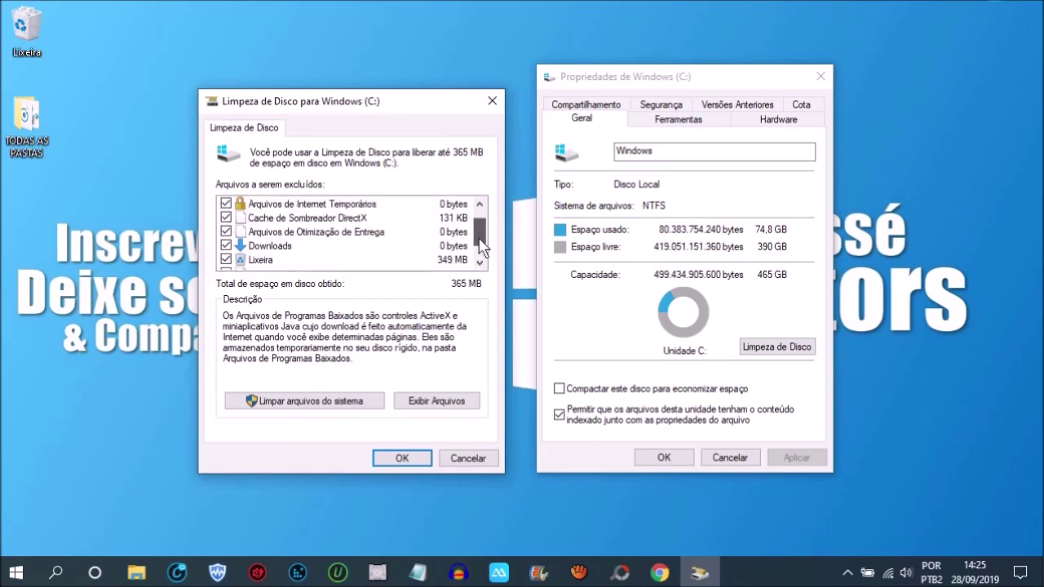
{"action": "scroll", "coordinate": [482, 244], "scroll_direction": "up", "scroll_amount": 1}
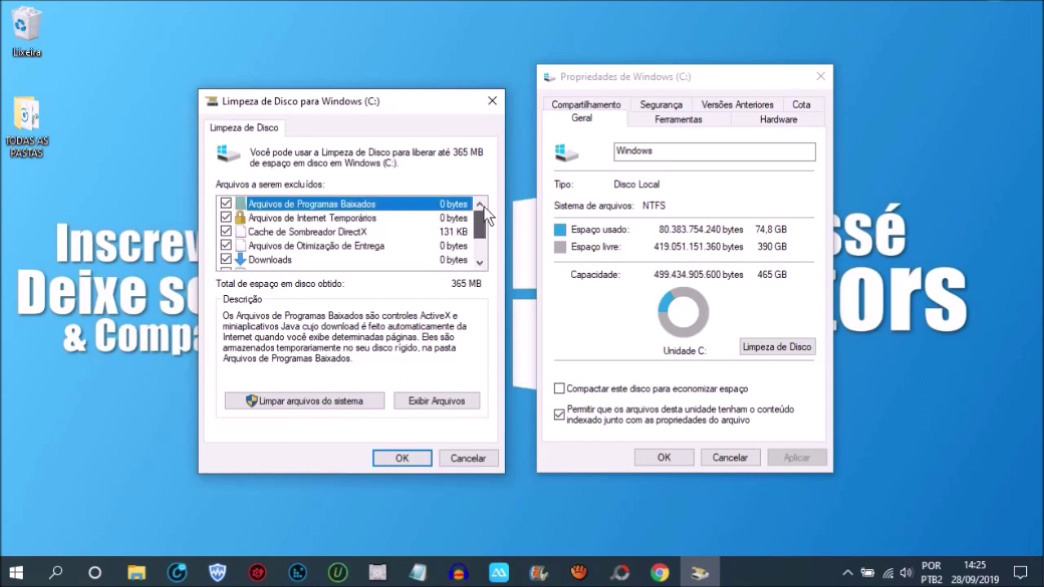
{"action": "left_click", "coordinate": [300, 402]}
{"action": "left_click_drag", "start_coordinate": [714, 77], "coordinate": [668, 65]}
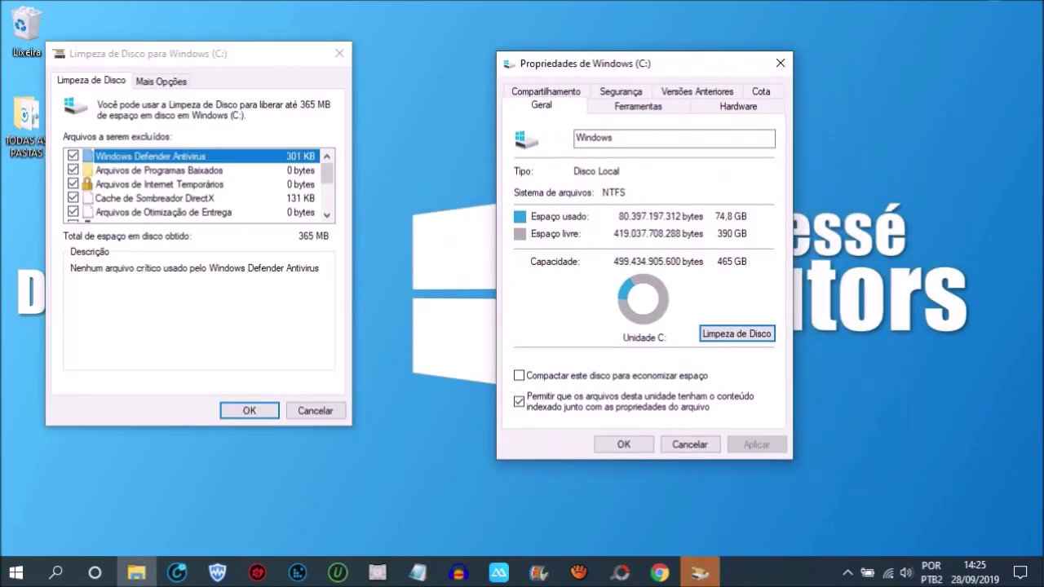
Run the system file cleanup on Windows (C:), permanently deleting all checked file categories
{"action": "scroll", "coordinate": [196, 183], "scroll_direction": "down", "scroll_amount": 2}
{"action": "key", "text": "Return"}
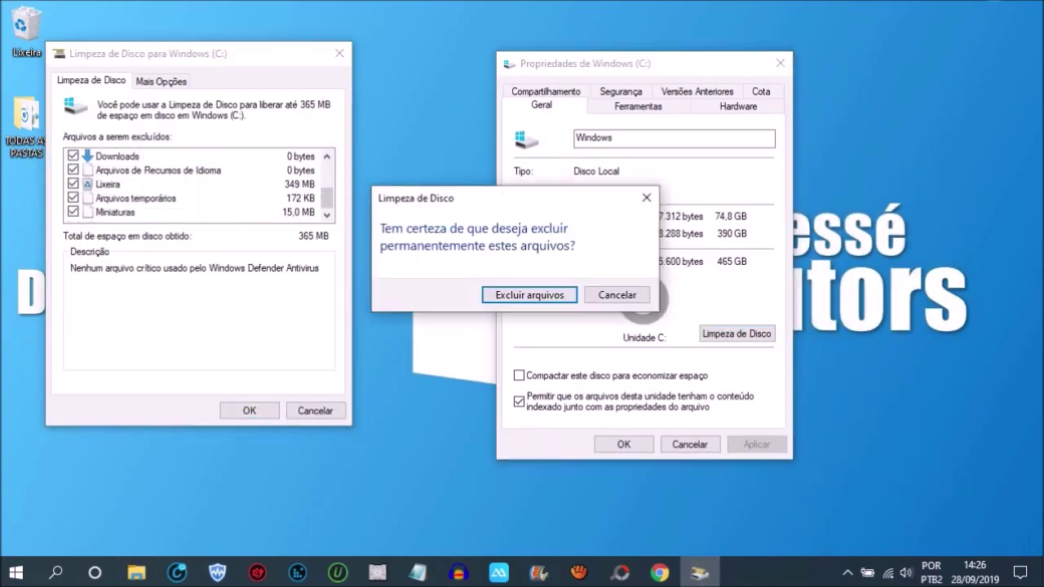
{"action": "key", "text": "Return"}
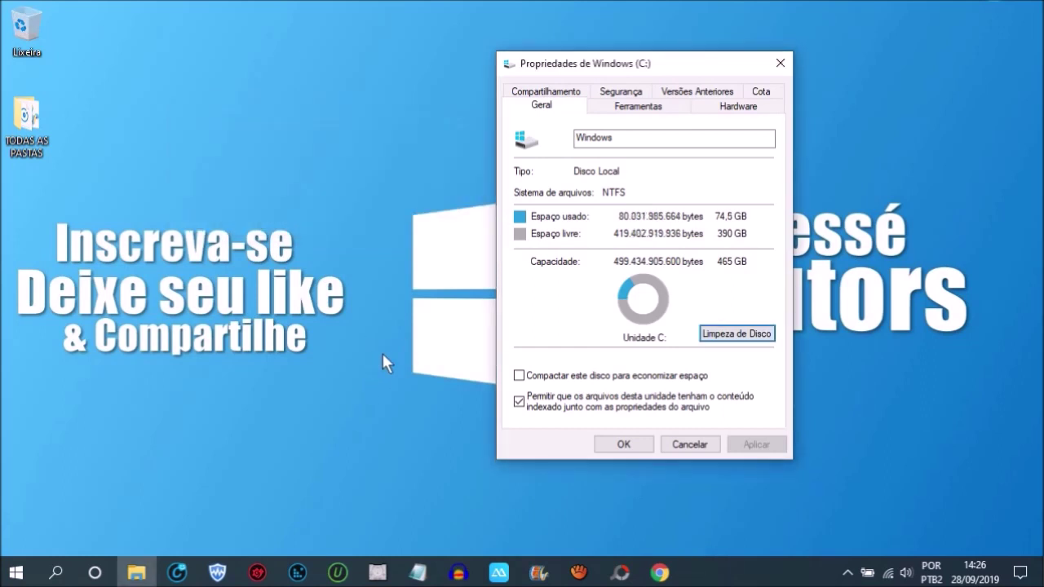
{"action": "left_click_drag", "start_coordinate": [683, 70], "coordinate": [625, 72]}
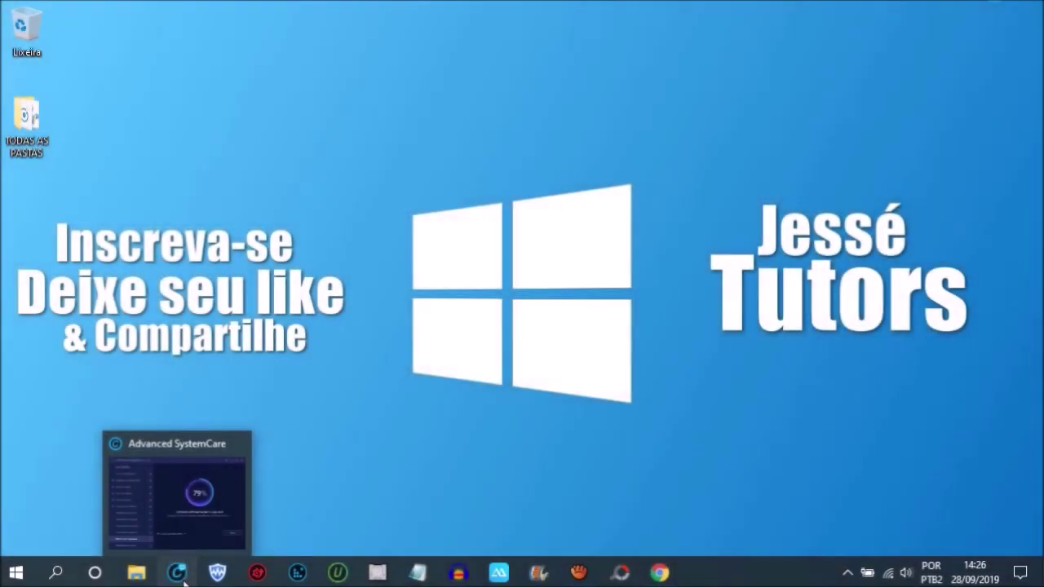
Switch to Advanced SystemCare, conclude the finished repair and optimize all items under Otimização Profunda
{"action": "left_click", "coordinate": [184, 580]}
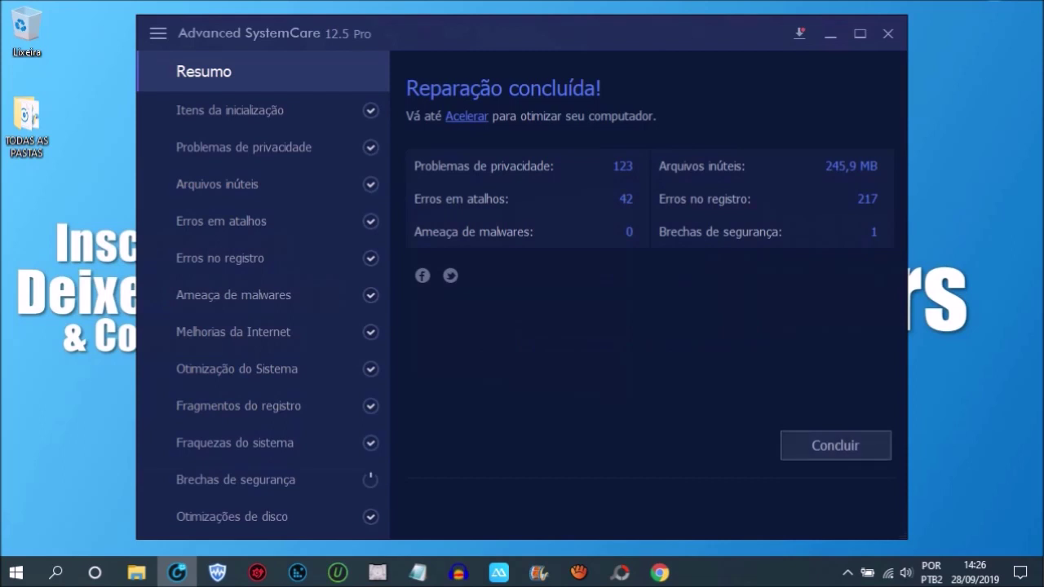
{"action": "key", "text": "Return"}
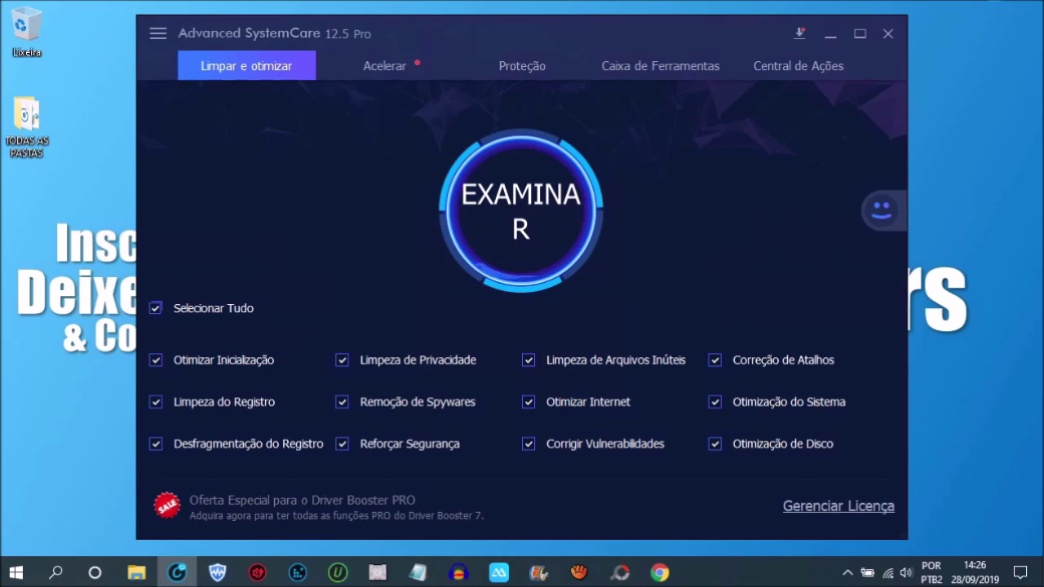
{"action": "left_click", "coordinate": [384, 65]}
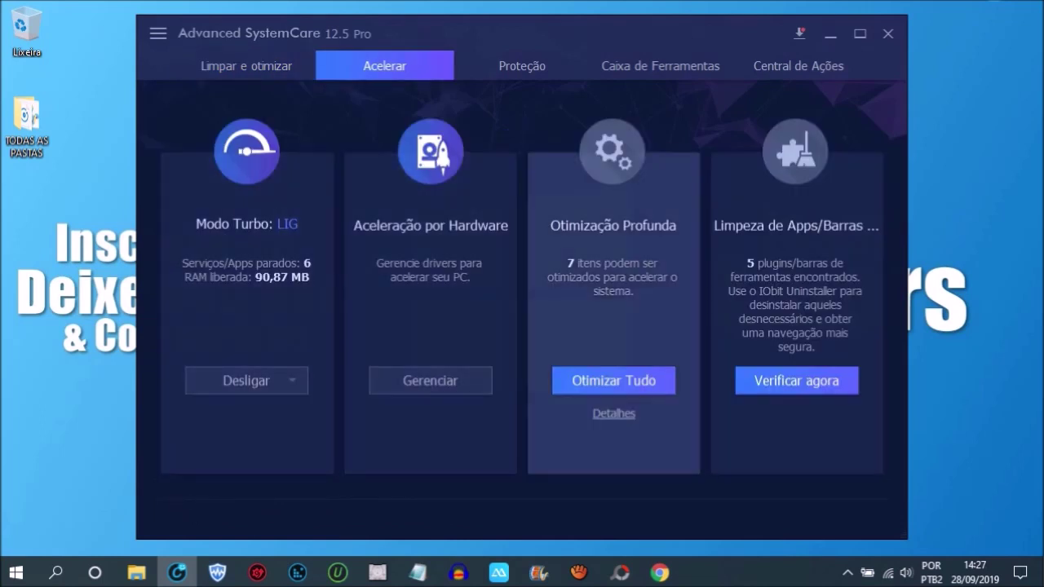
{"action": "left_click", "coordinate": [613, 380]}
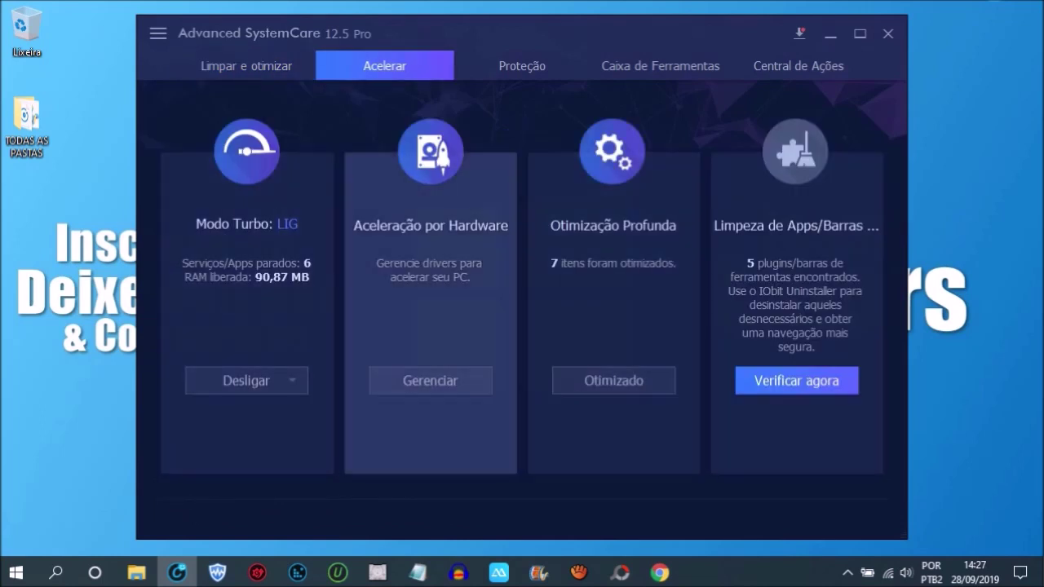
Switch Modo Turbo to Modo de Trabalho and show the Proteção features
{"action": "left_click", "coordinate": [292, 380]}
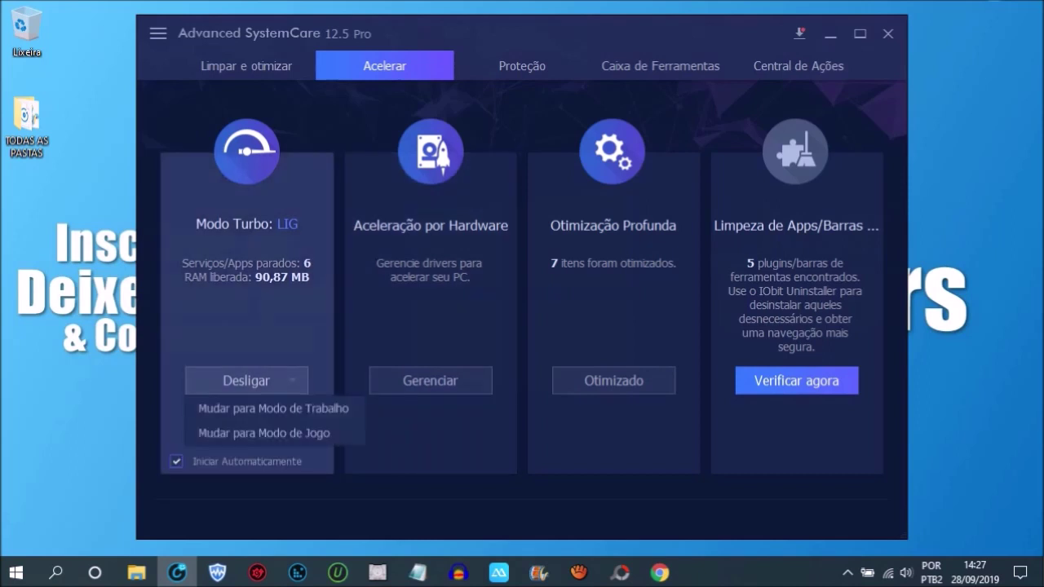
{"action": "left_click", "coordinate": [273, 408]}
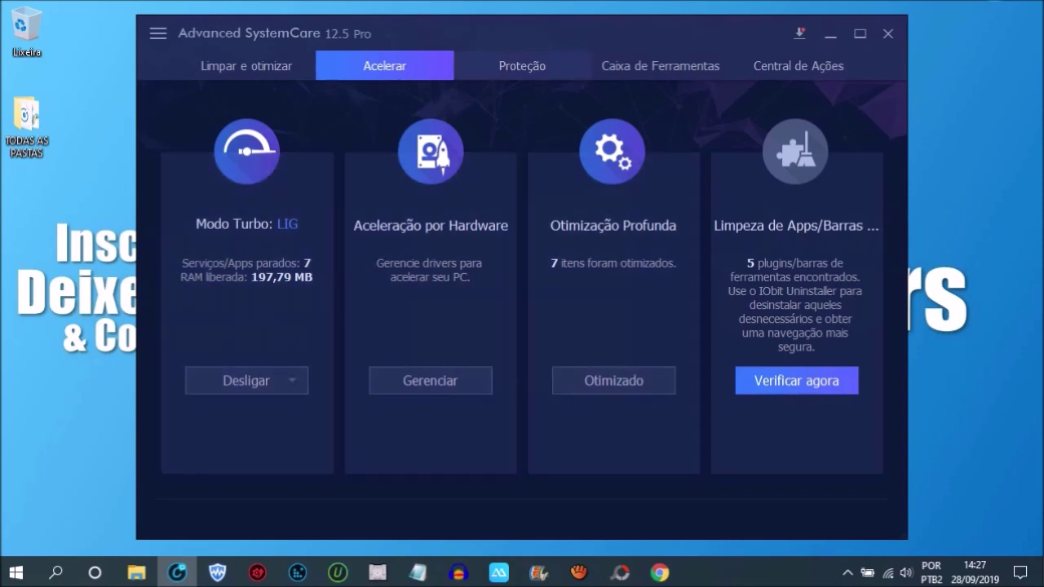
{"action": "left_click", "coordinate": [521, 65]}
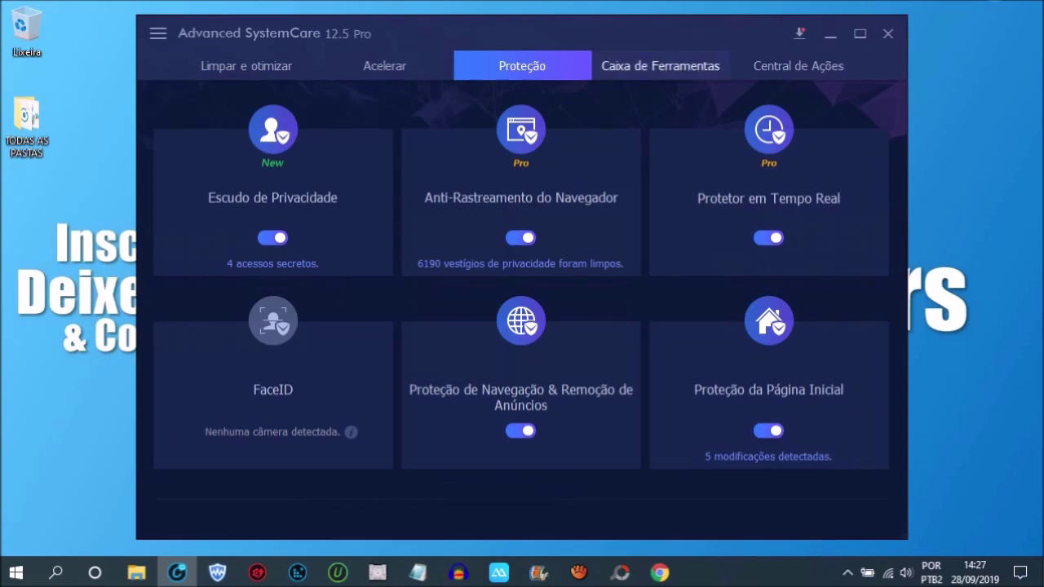
Scan all listed areas with the IObit registry cleaner from Caixa de Ferramentas, fix all found problems and close it
{"action": "left_click", "coordinate": [660, 65]}
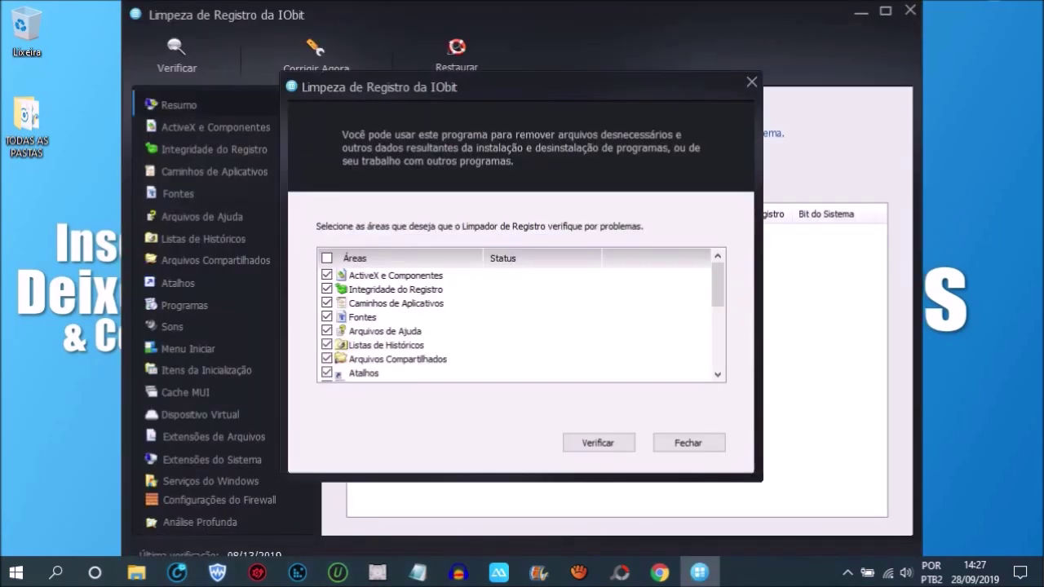
{"action": "left_click", "coordinate": [597, 442]}
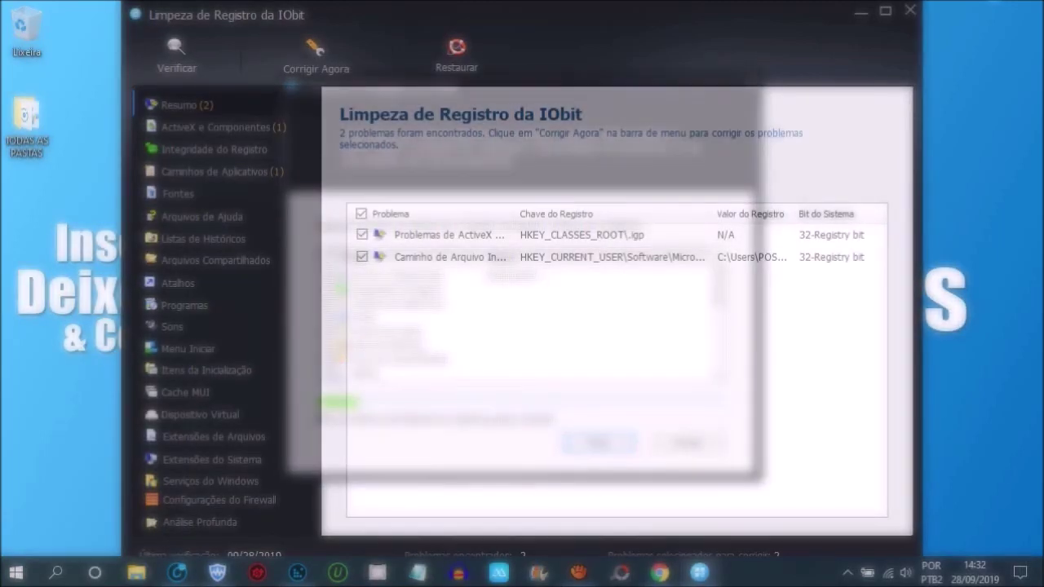
{"action": "left_click", "coordinate": [316, 56]}
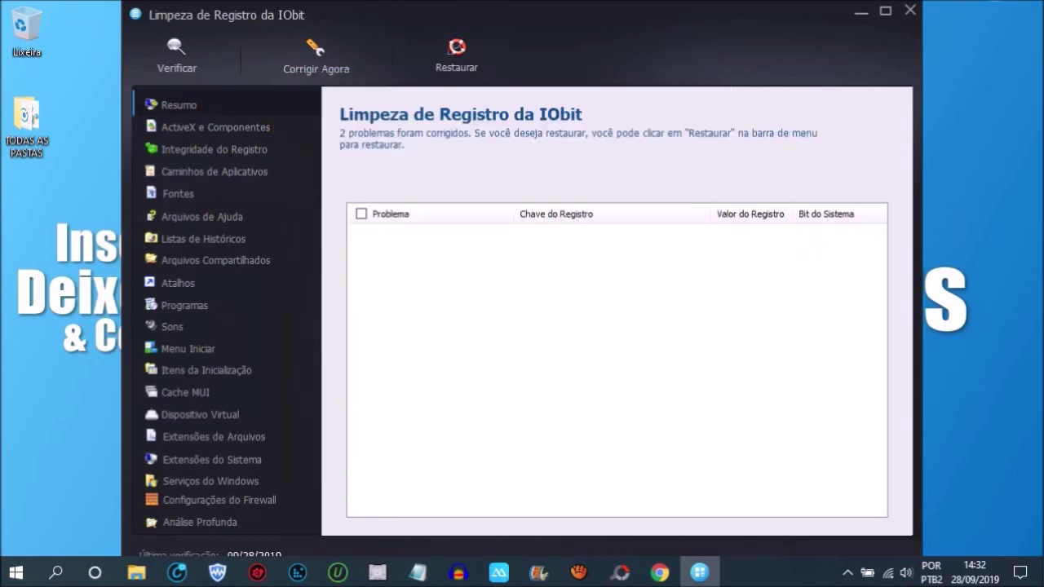
{"action": "left_click", "coordinate": [910, 10]}
Clean useless files from Windows (C:) with Limpar Disco, keeping all file categories selected and removing them to the Recycle Bin
{"action": "left_click", "coordinate": [803, 232]}
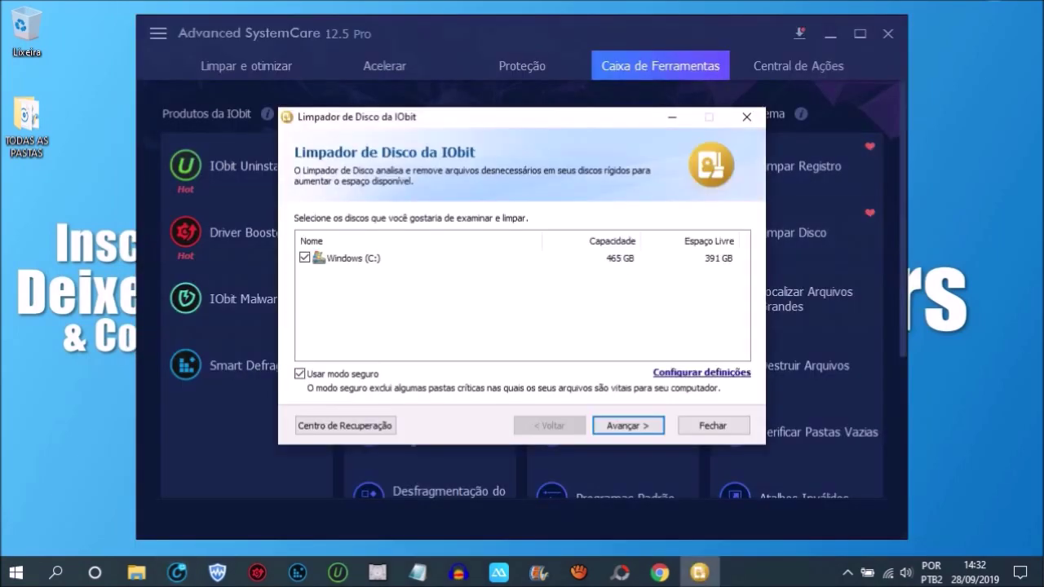
{"action": "key", "text": "Return"}
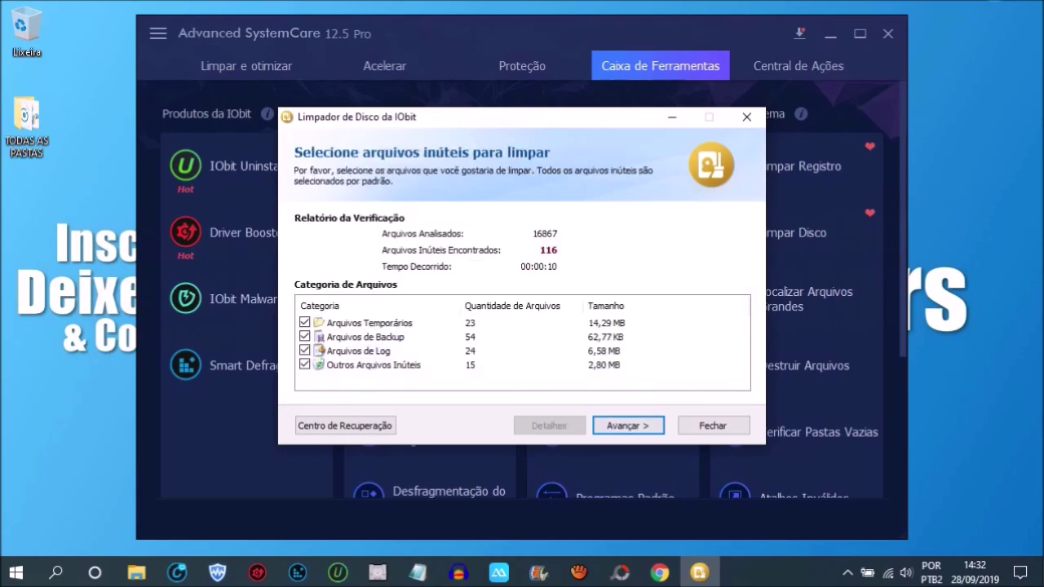
{"action": "key", "text": "Return"}
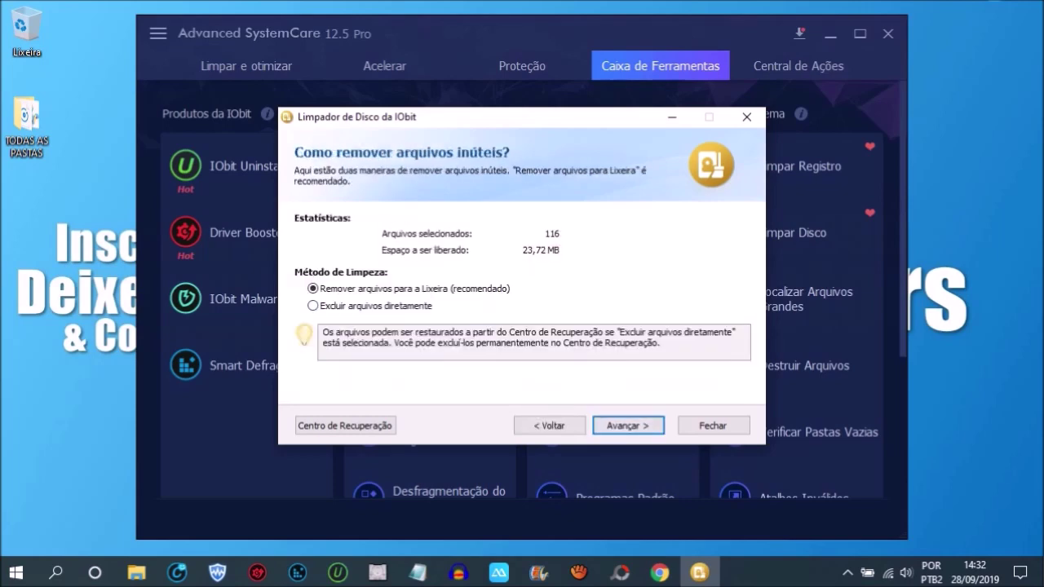
{"action": "key", "text": "Return"}
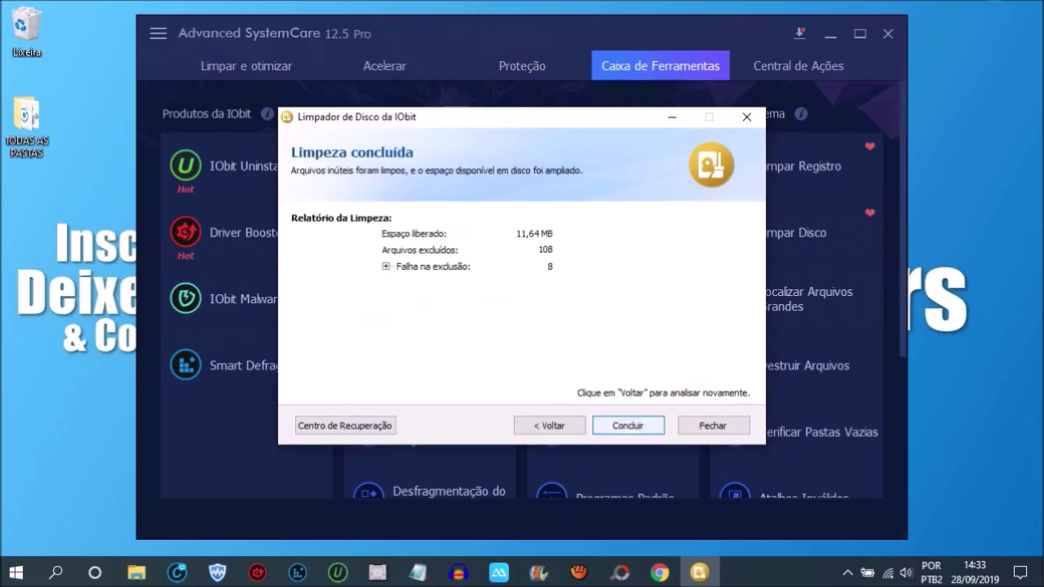
{"action": "left_click", "coordinate": [628, 425]}
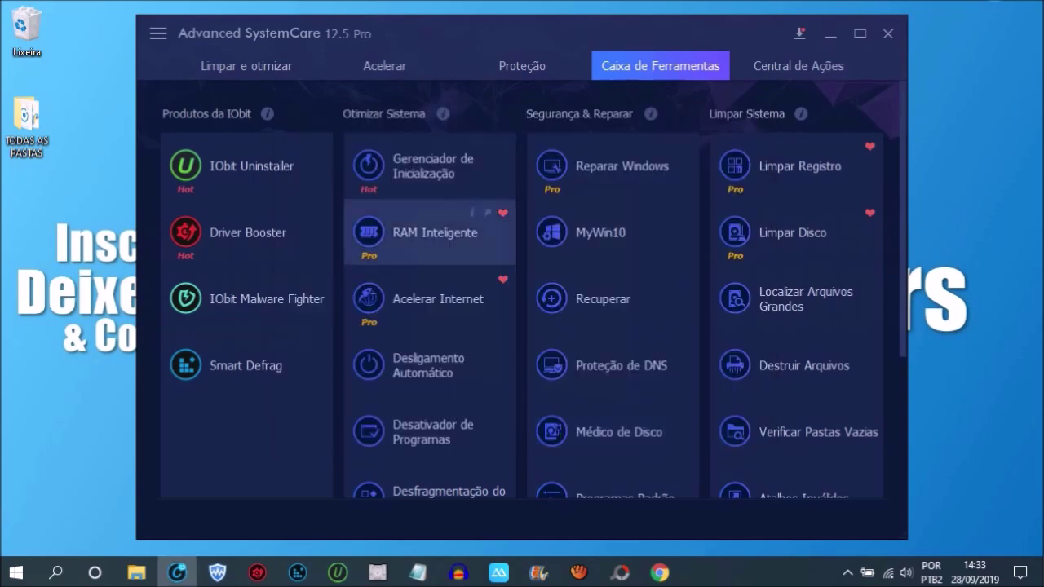
Free memory with RAM Inteligente, running Limpeza Inteligente and Limpeza Profunda
{"action": "left_click", "coordinate": [430, 232]}
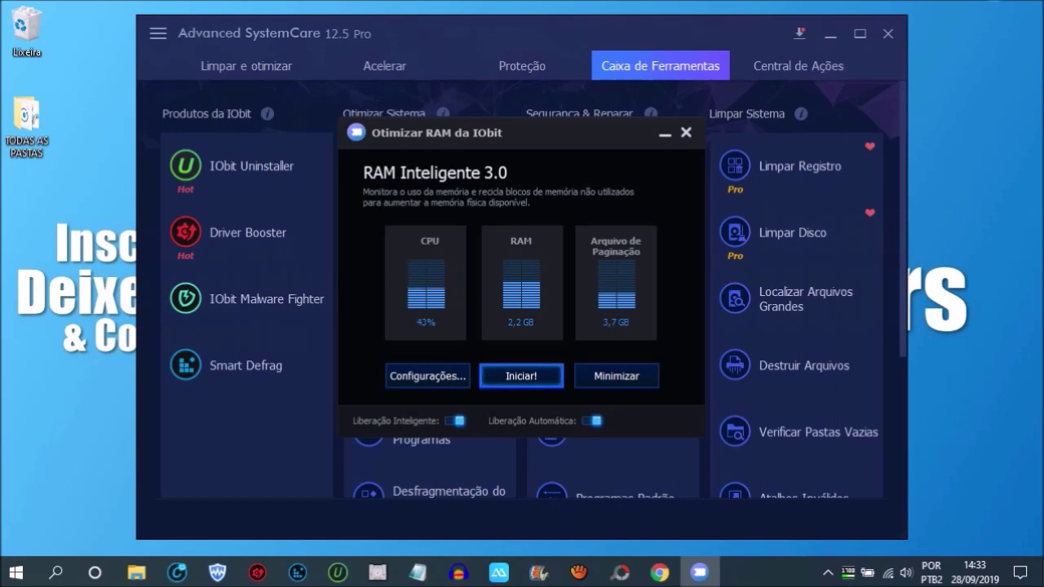
{"action": "left_click", "coordinate": [521, 375]}
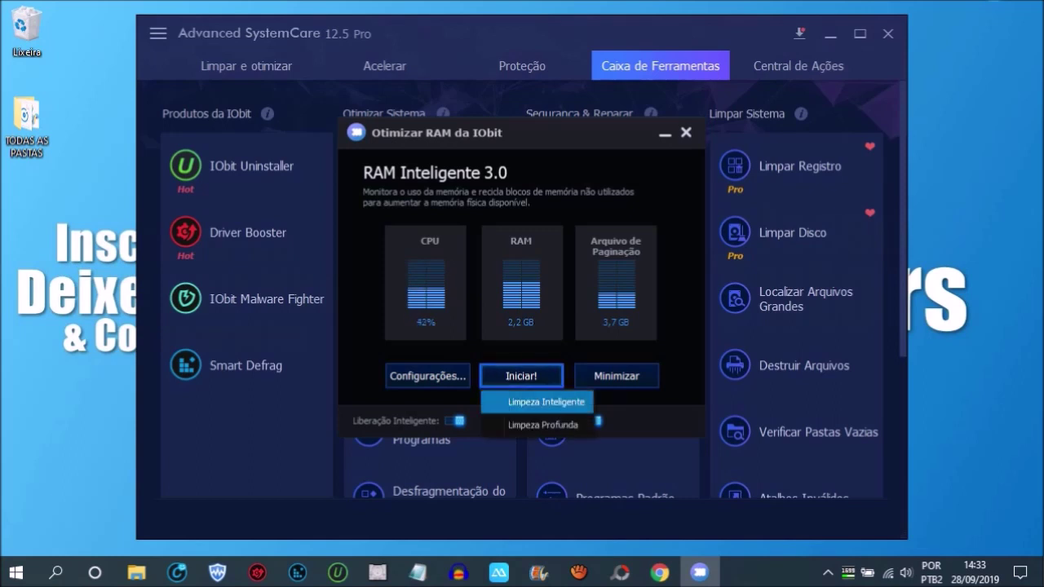
{"action": "left_click", "coordinate": [546, 401]}
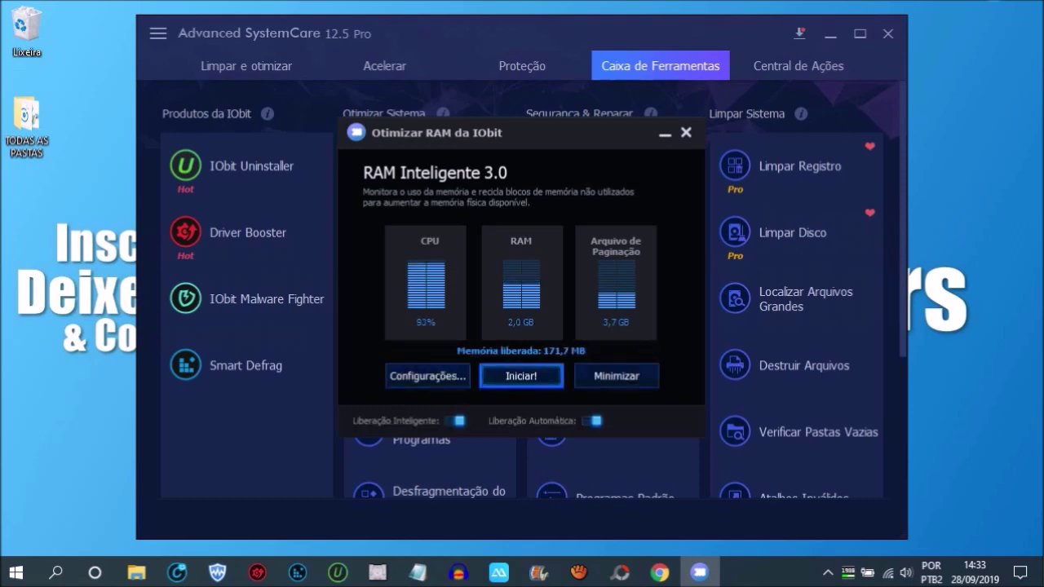
{"action": "left_click", "coordinate": [521, 375]}
{"action": "left_click", "coordinate": [542, 424]}
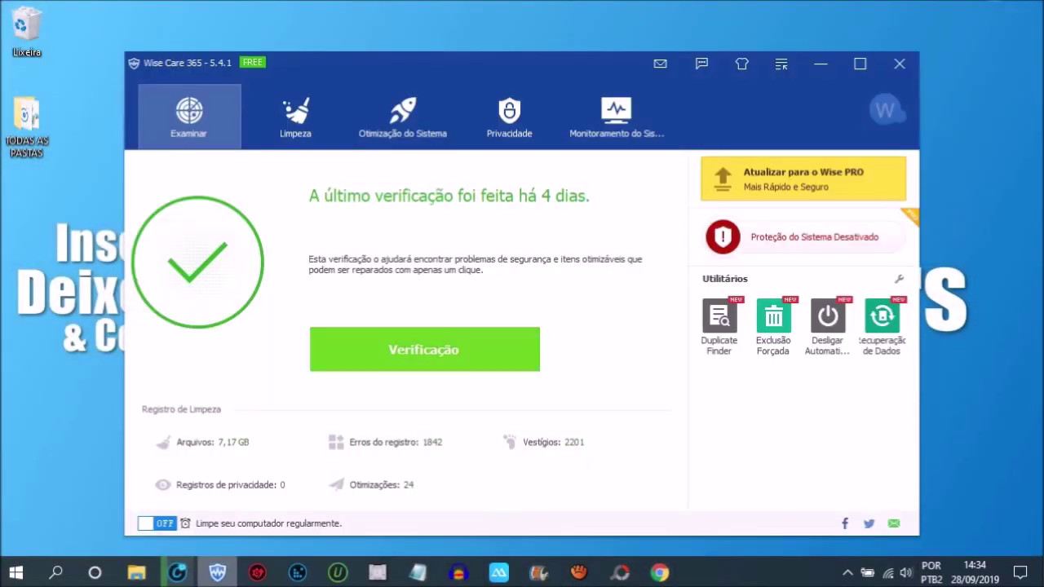
Switch to Wise Care 365, scan the computer and fix the problems found
{"action": "left_click", "coordinate": [424, 349]}
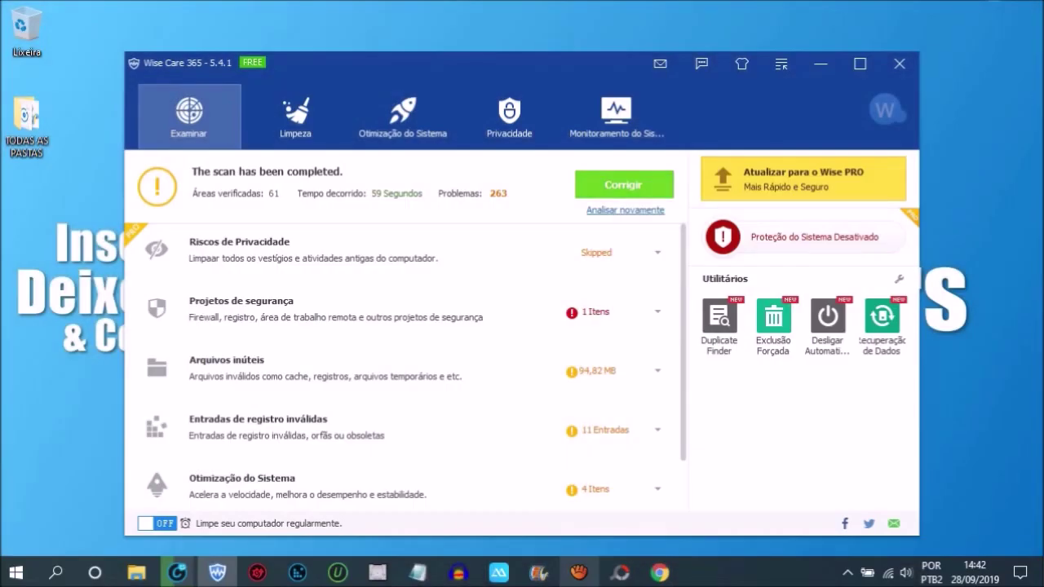
{"action": "left_click", "coordinate": [624, 184]}
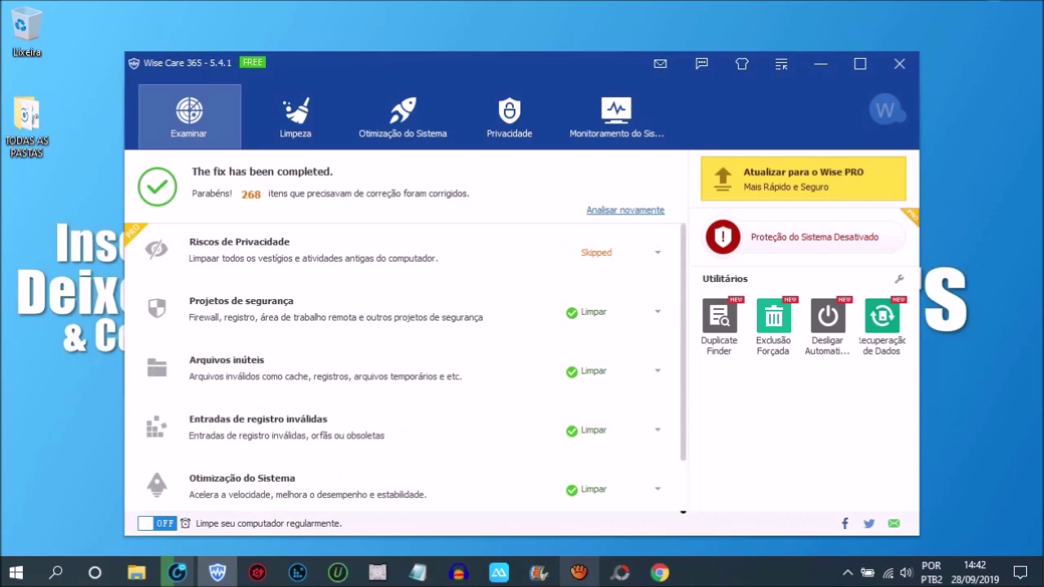
Scan the registry under Limpeza do Registro, dismissing the prompts, and clean the selected Tipos de Arquivos and Cache MUI problems
{"action": "left_click", "coordinate": [295, 117]}
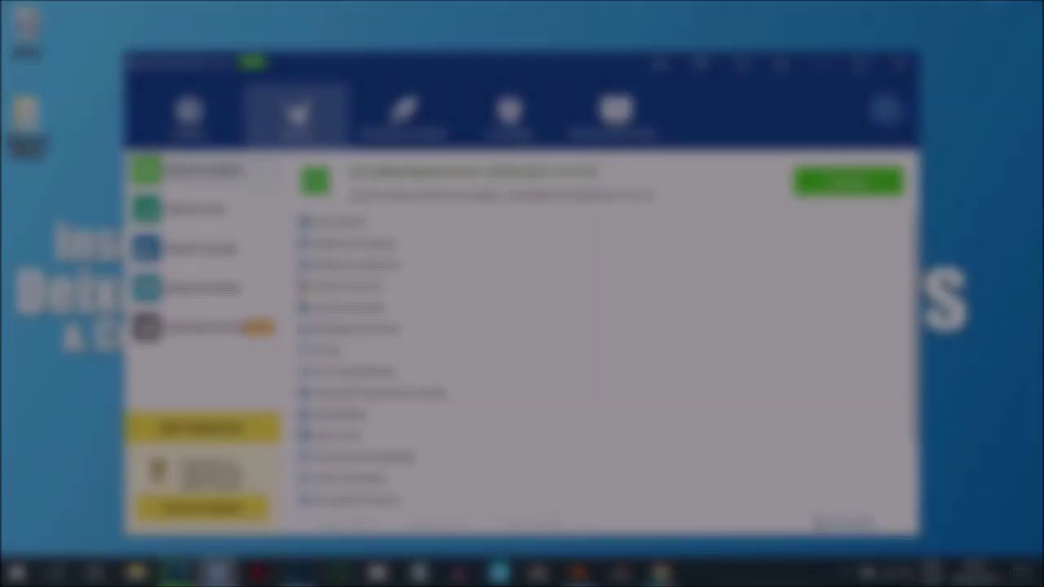
{"action": "key", "text": "Return"}
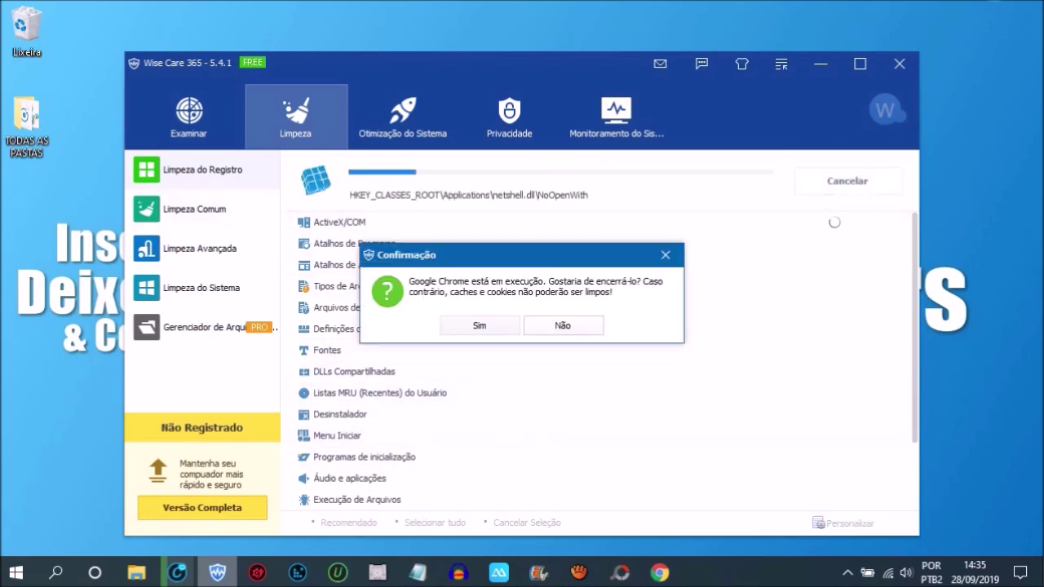
{"action": "key", "text": "Tab"}
{"action": "key", "text": "Return"}
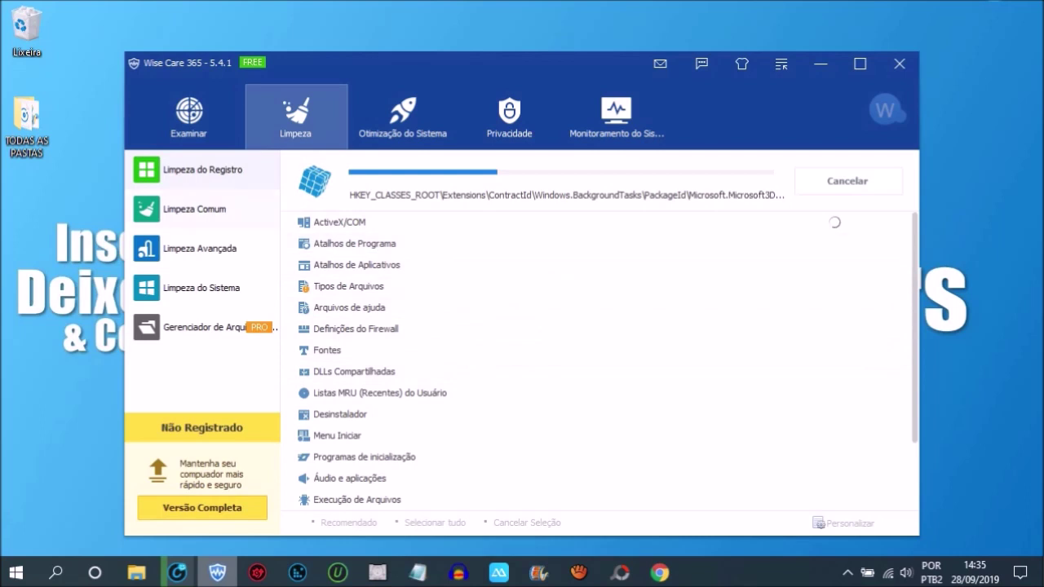
{"action": "left_click", "coordinate": [194, 208]}
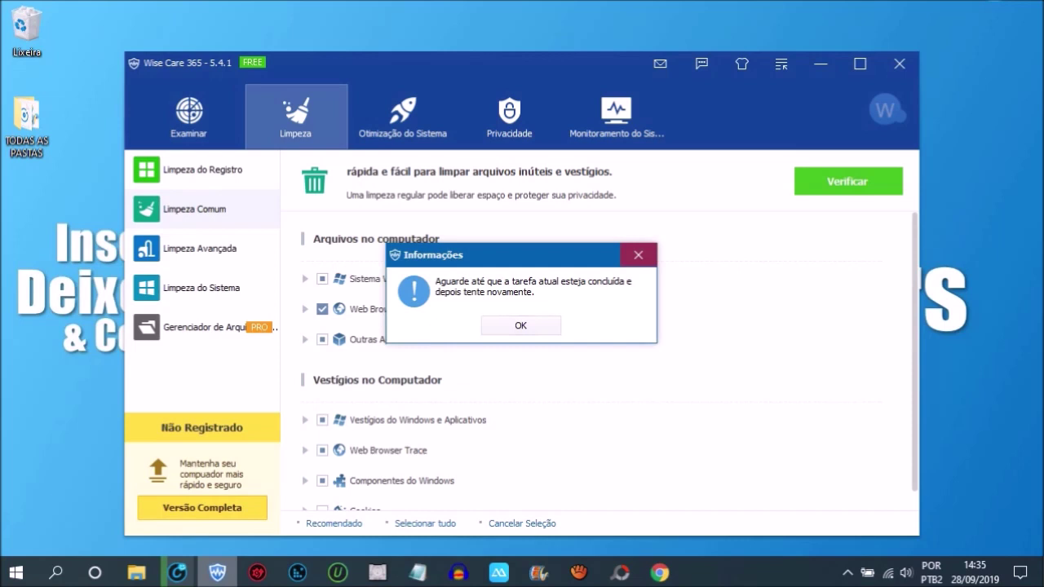
{"action": "left_click", "coordinate": [520, 326]}
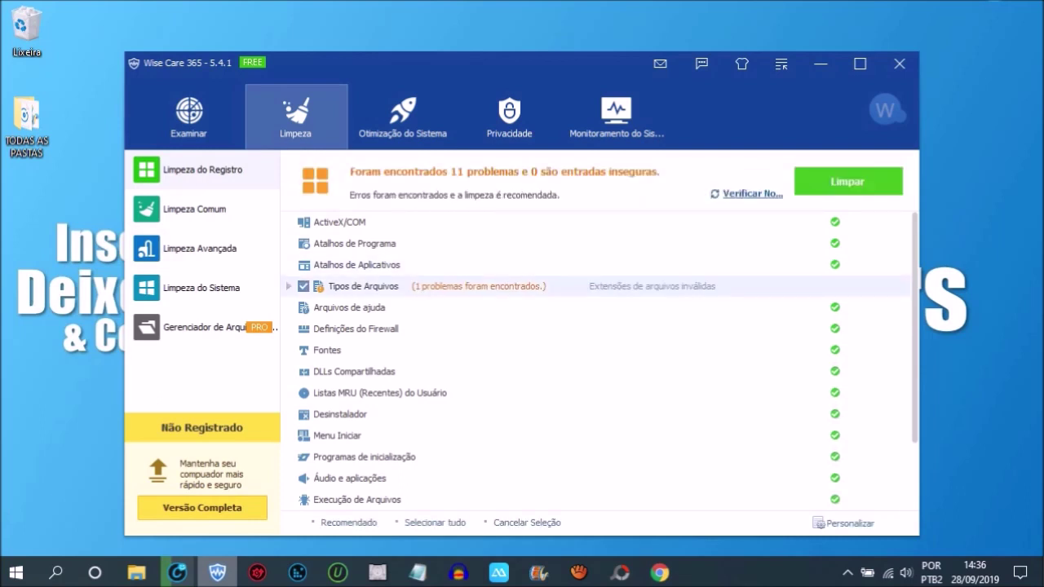
{"action": "scroll", "coordinate": [595, 479], "scroll_direction": "down", "scroll_amount": 2}
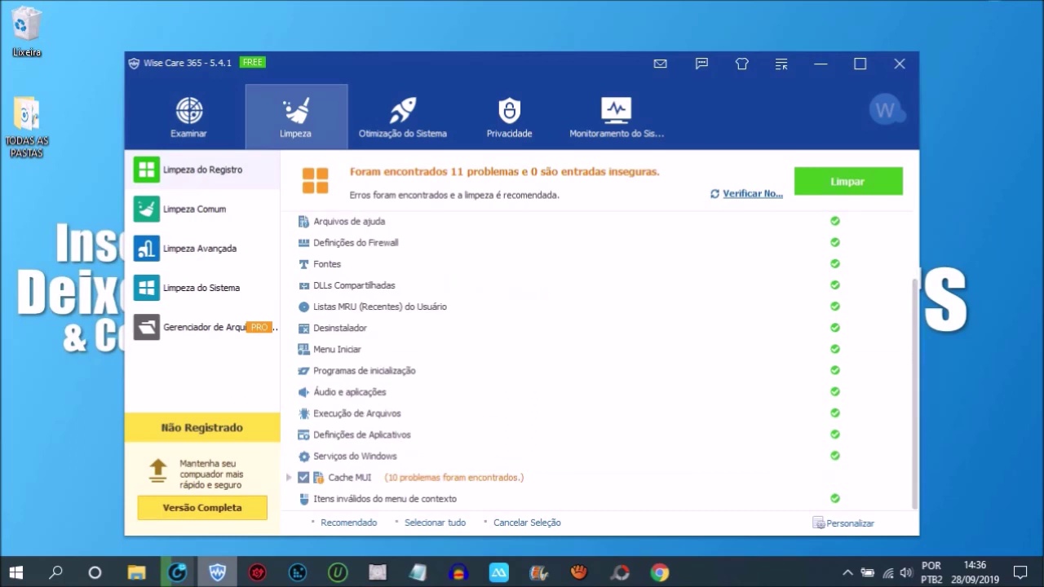
{"action": "left_click", "coordinate": [848, 181]}
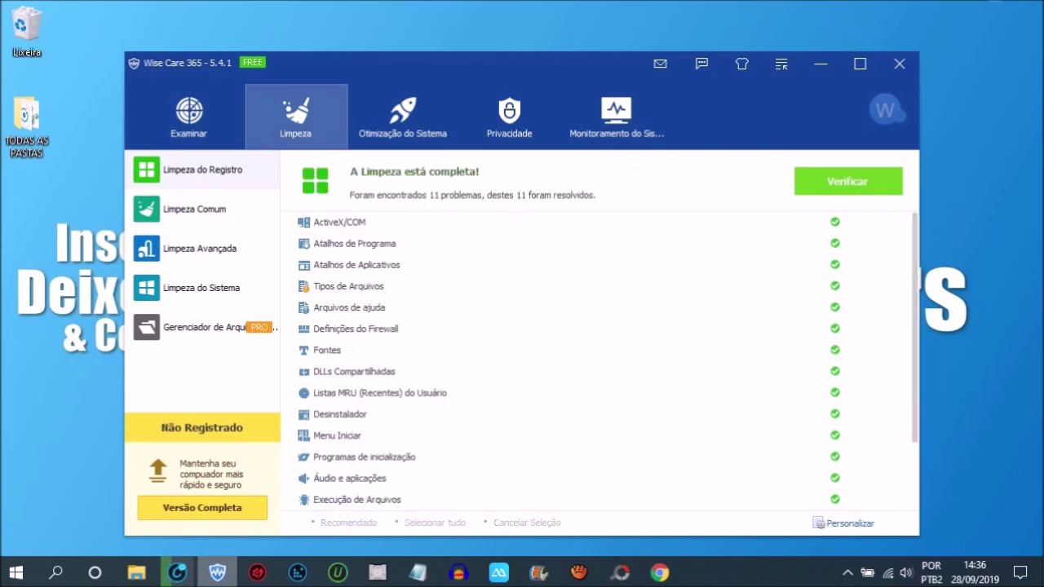
Scan for useless files and traces under Limpeza Comum with the preset selection and clean them
{"action": "left_click", "coordinate": [194, 209]}
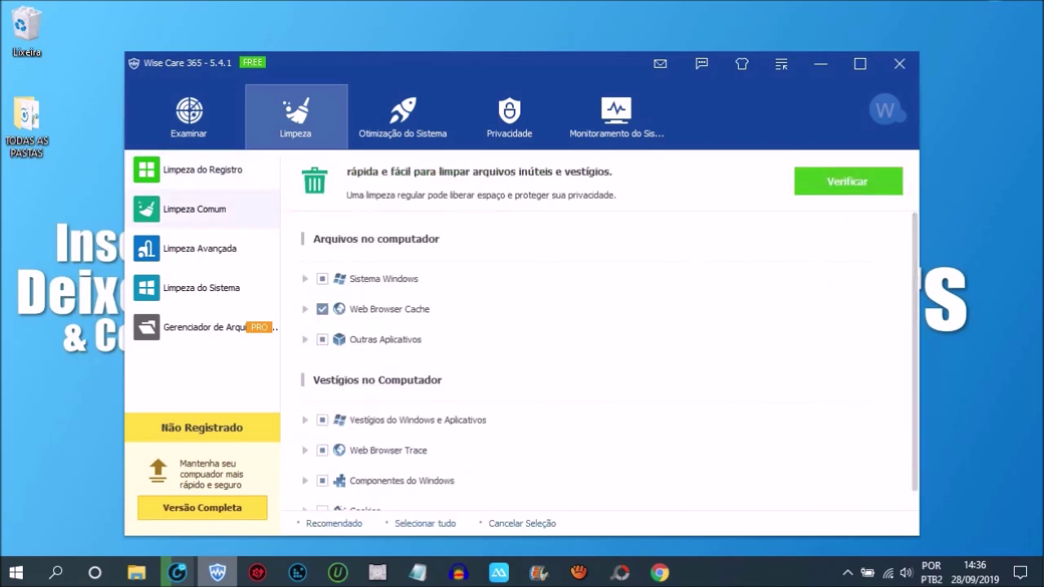
{"action": "left_click", "coordinate": [848, 181]}
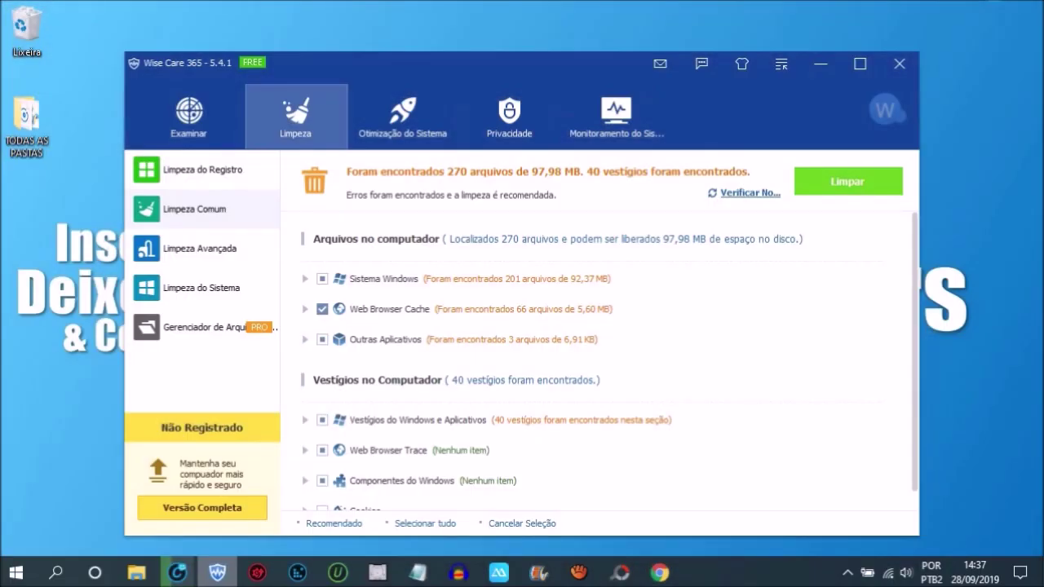
{"action": "key", "text": "Return"}
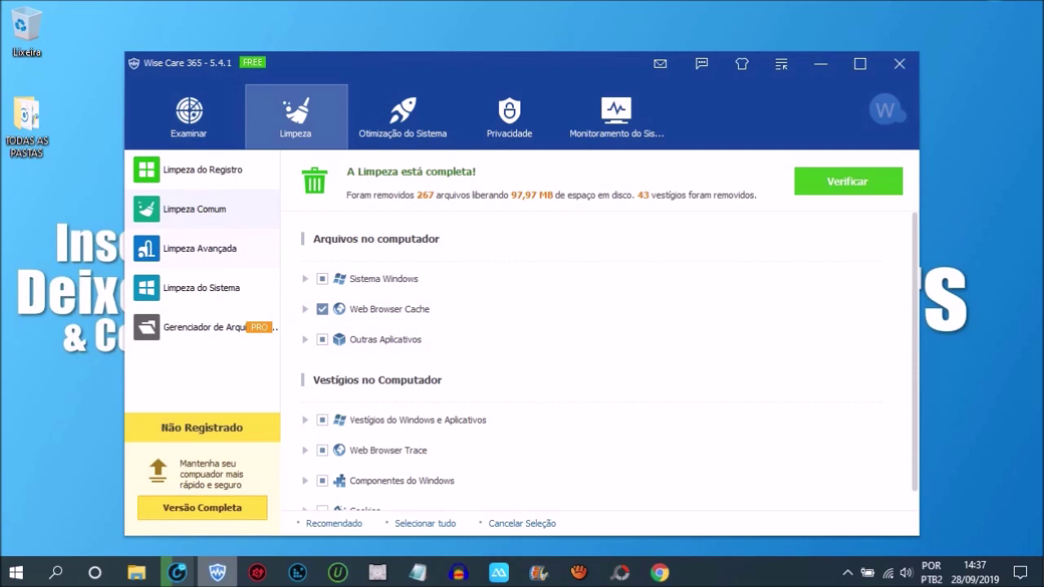
Clean unnecessary files on Windows (C:) with Limpeza Avançada and remove the transferred Windows installation files under Limpeza do Sistema
{"action": "left_click", "coordinate": [200, 248]}
{"action": "left_click", "coordinate": [685, 194]}
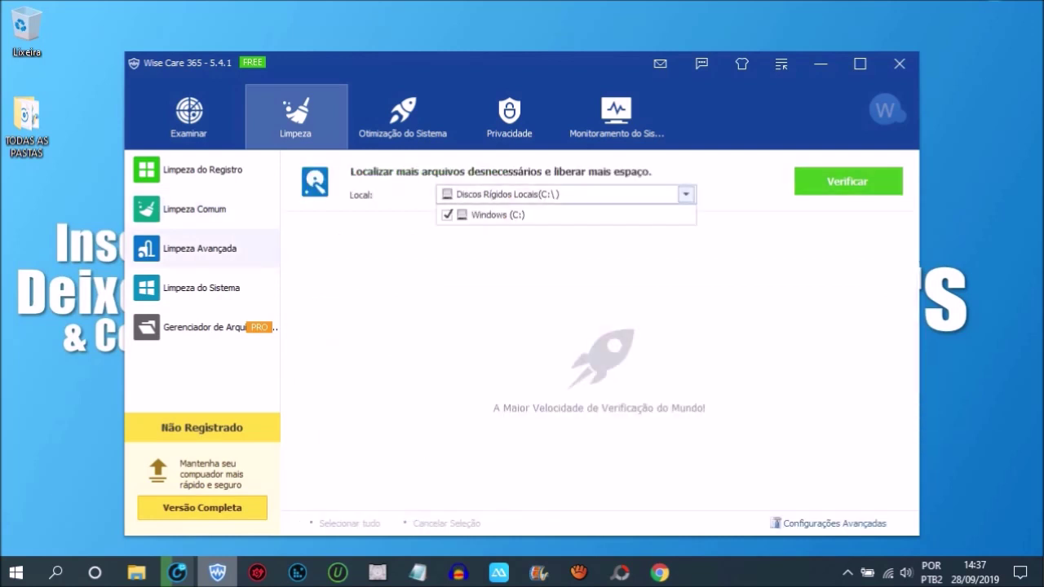
{"action": "key", "text": "Escape"}
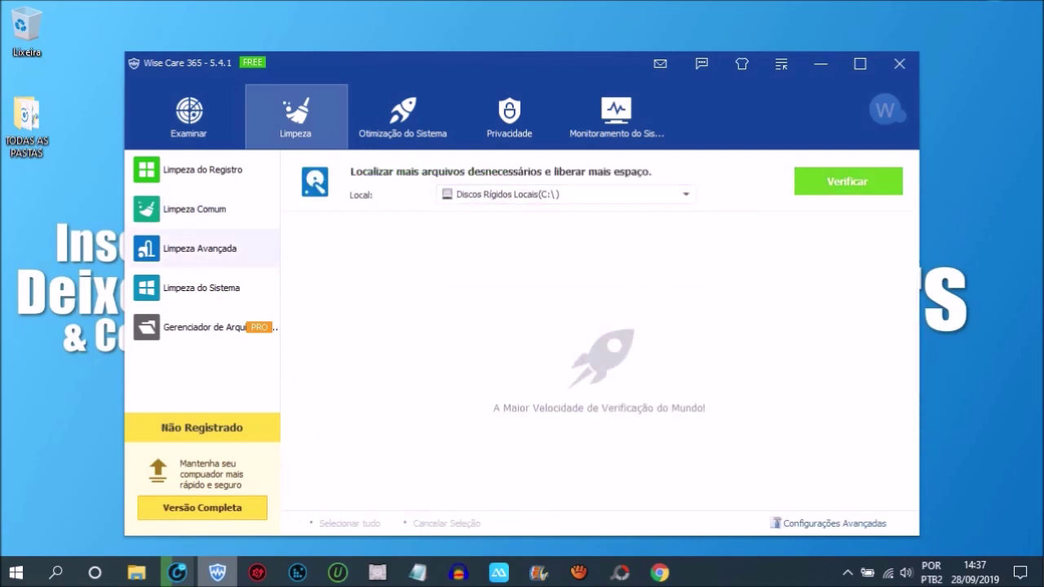
{"action": "left_click", "coordinate": [848, 182]}
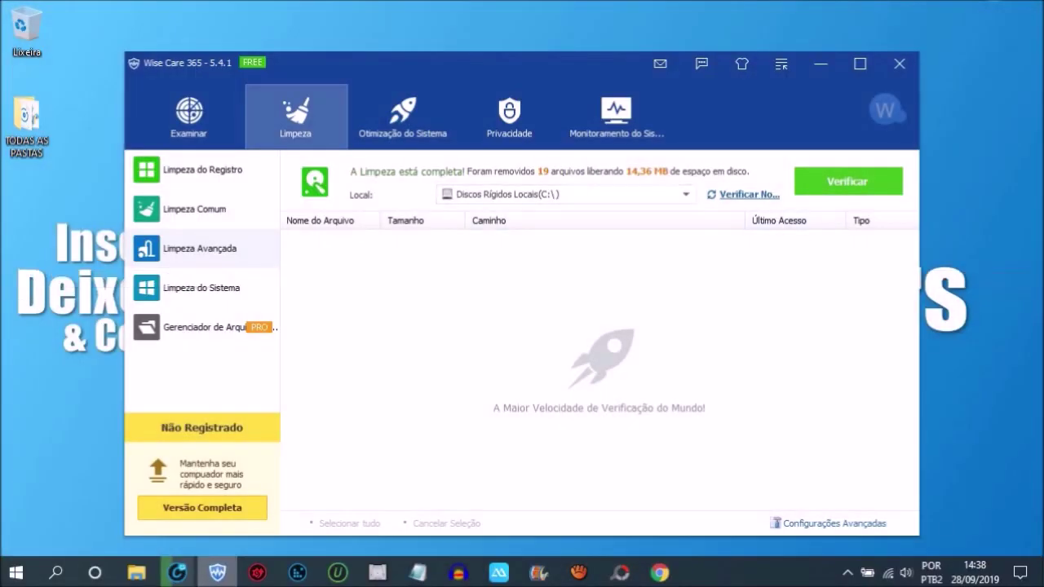
{"action": "left_click", "coordinate": [202, 287]}
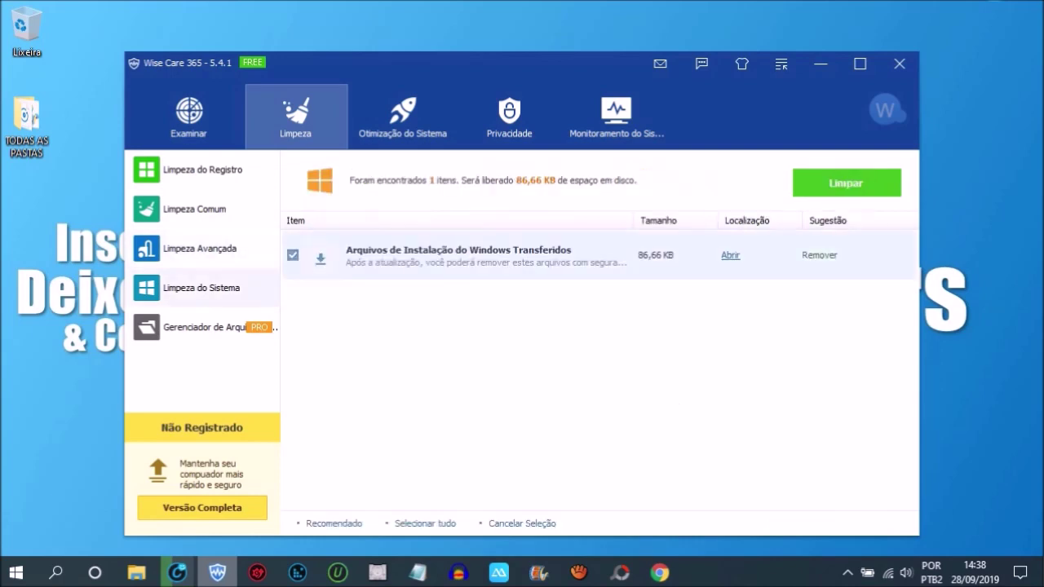
{"action": "left_click", "coordinate": [846, 182]}
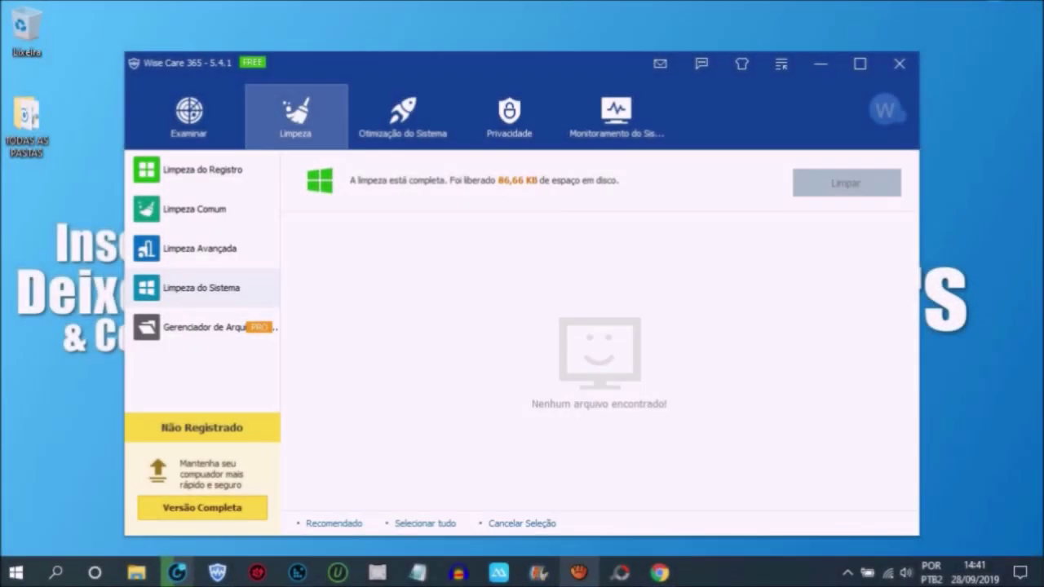
Optimize the selected items under Otimizar Sistema and analyse the Windows drive under Desfragmentação de Disco
{"action": "left_click", "coordinate": [402, 117]}
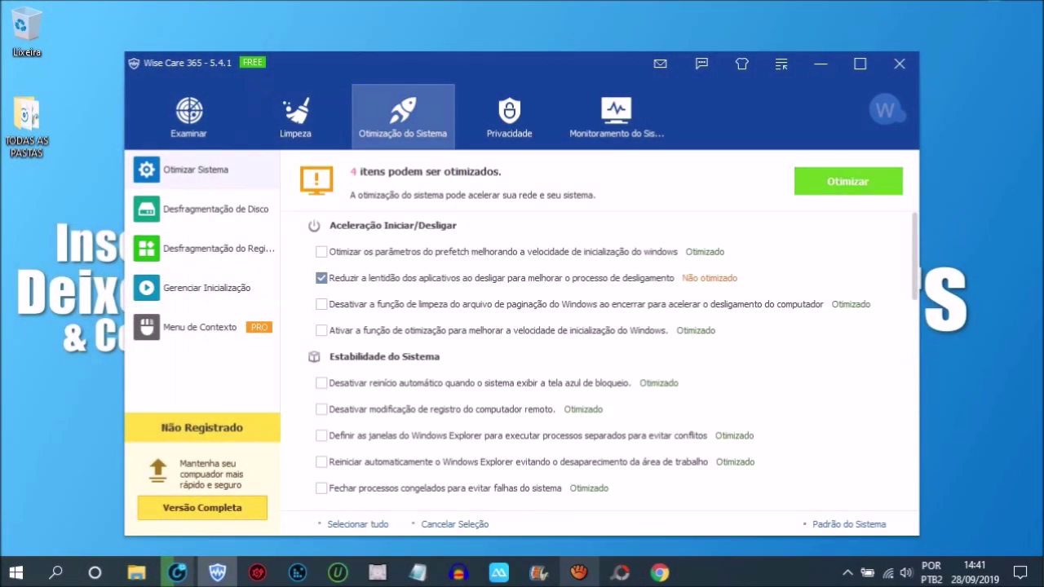
{"action": "left_click", "coordinate": [848, 181]}
{"action": "left_click", "coordinate": [210, 209]}
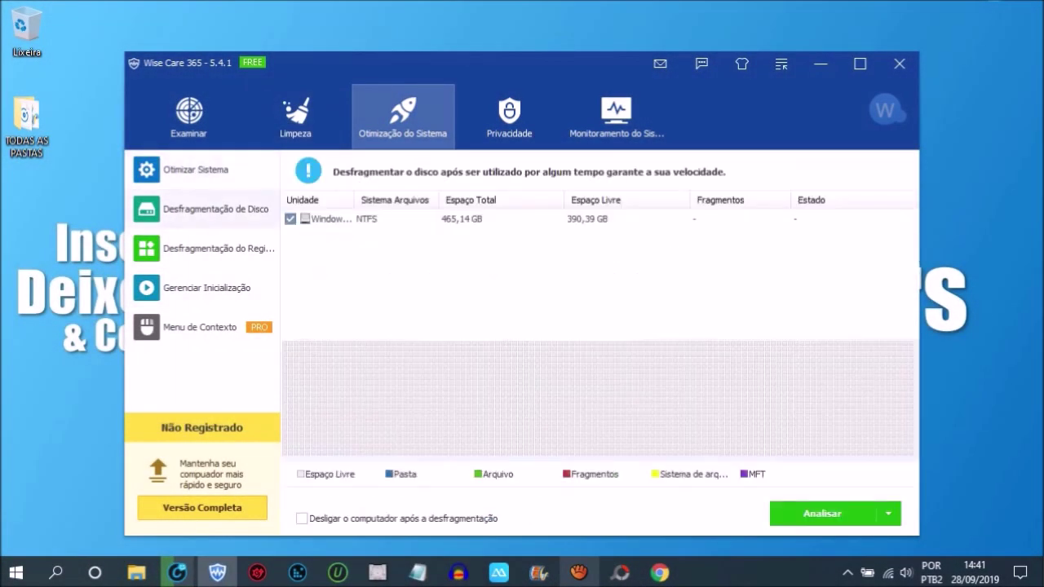
{"action": "left_click", "coordinate": [822, 513]}
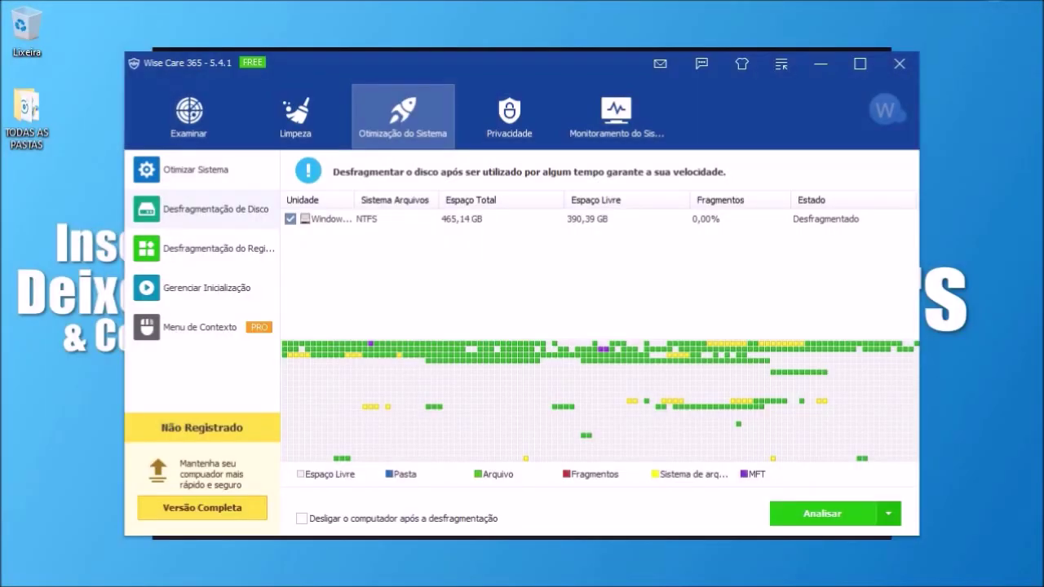
Run Defragmentar on the Windows drive under Desfragmentação de Disco and proceed to Desfragmentação do Registro
{"action": "left_click", "coordinate": [888, 513]}
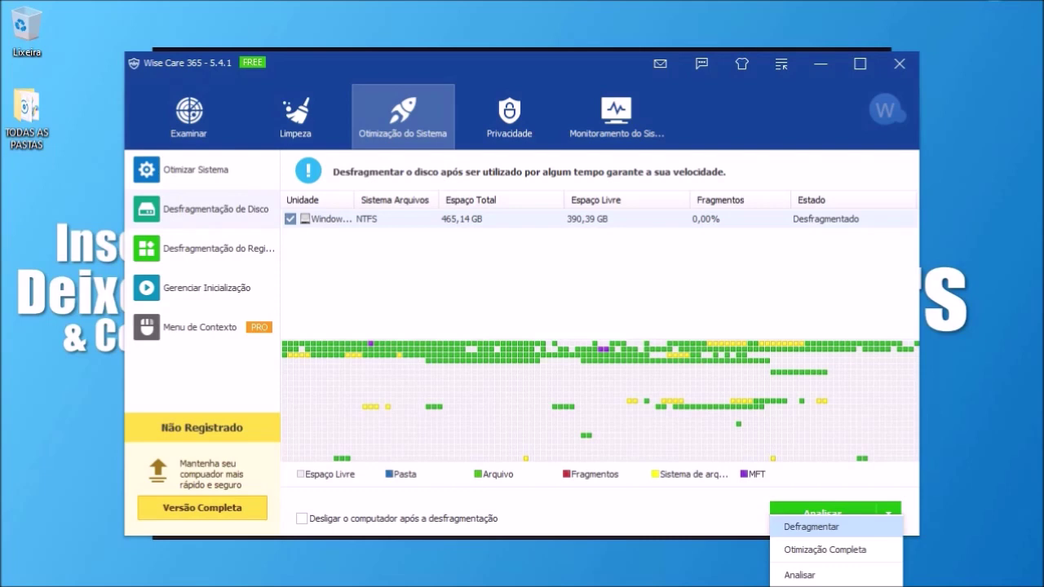
{"action": "left_click", "coordinate": [811, 526]}
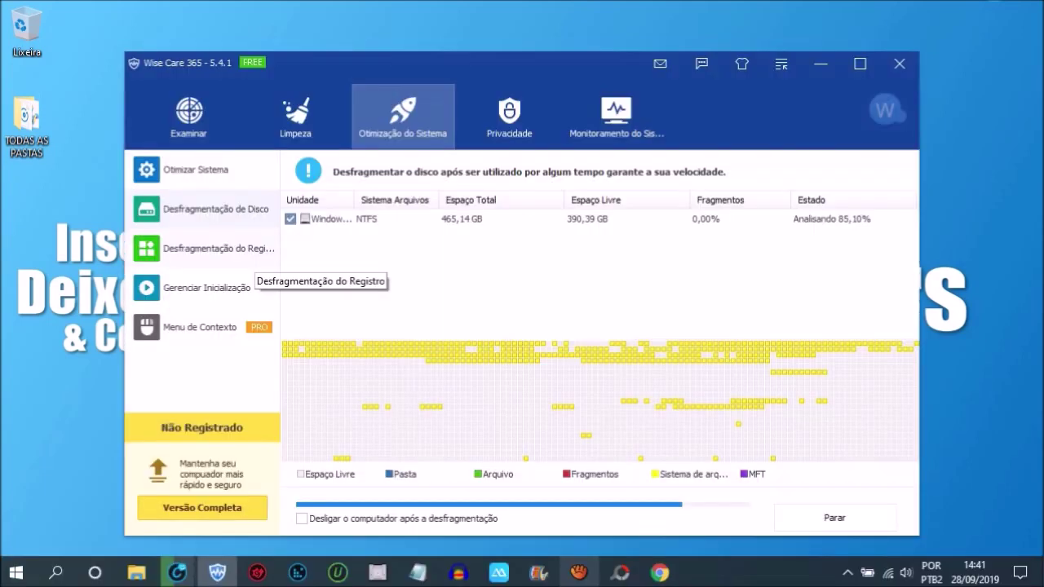
{"action": "left_click", "coordinate": [245, 248]}
{"action": "left_click", "coordinate": [848, 181]}
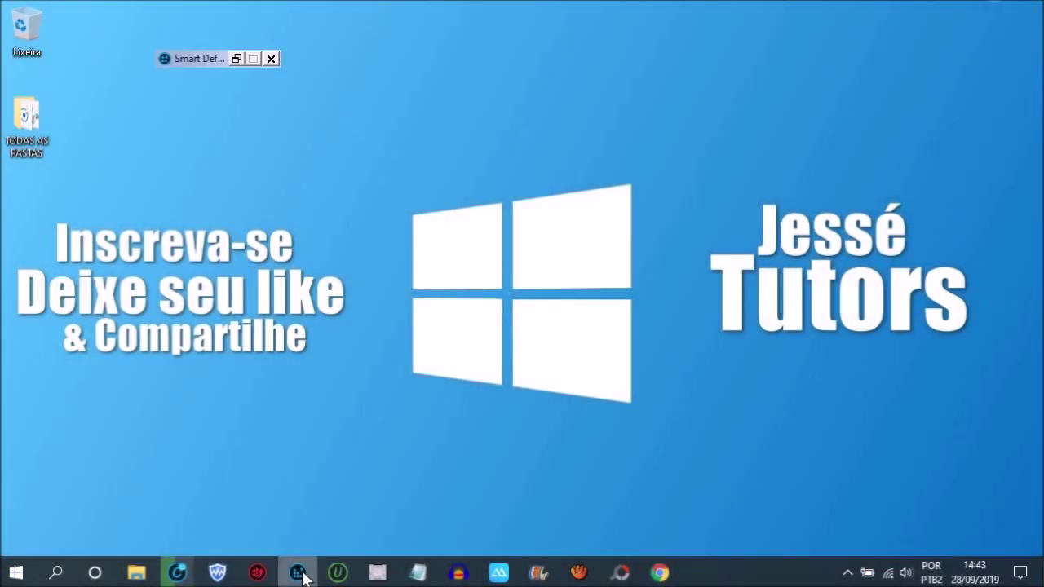
Switch to Smart Defrag, run Desfragmentar & Otimizar on Windows (C:), and close the program once finished
{"action": "left_click", "coordinate": [299, 575]}
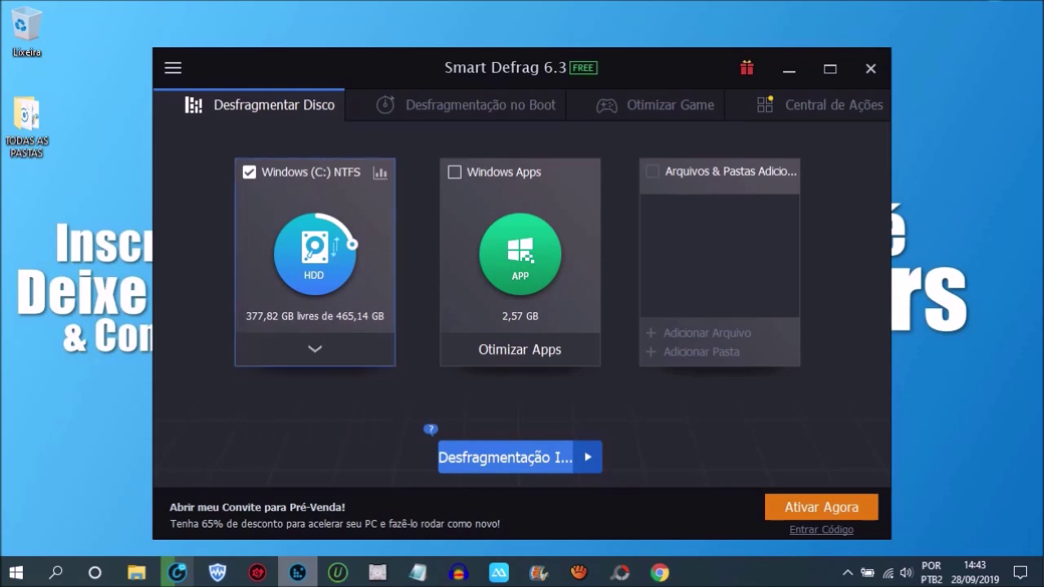
{"action": "left_click", "coordinate": [587, 457]}
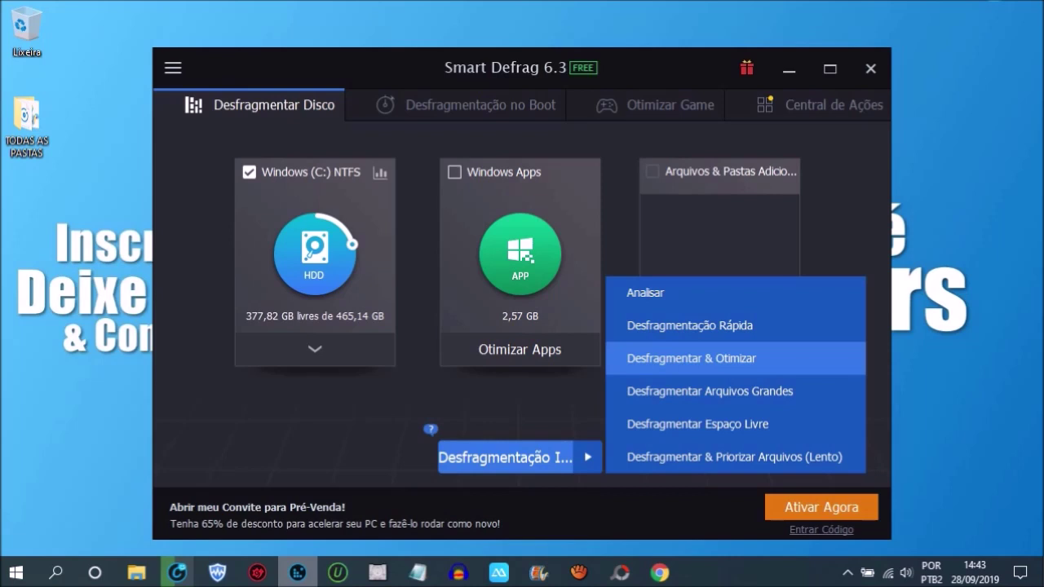
{"action": "left_click", "coordinate": [692, 358]}
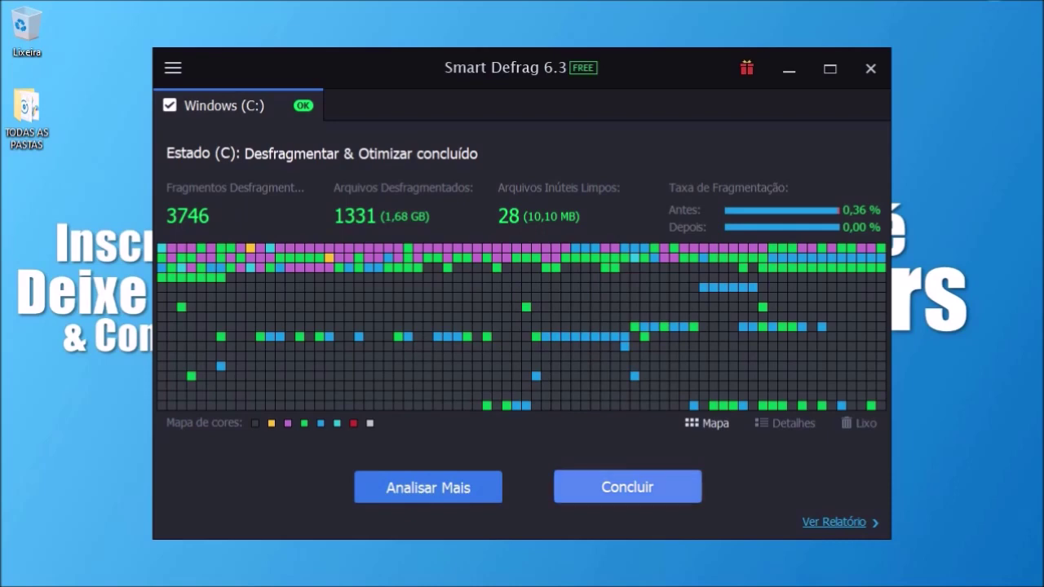
{"action": "left_click", "coordinate": [627, 486]}
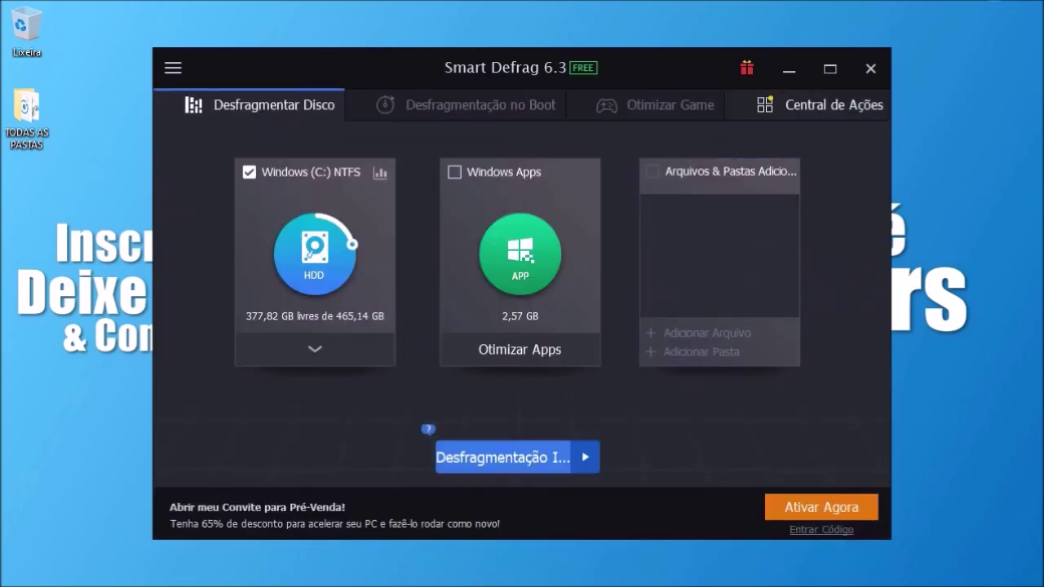
{"action": "left_click", "coordinate": [874, 68]}
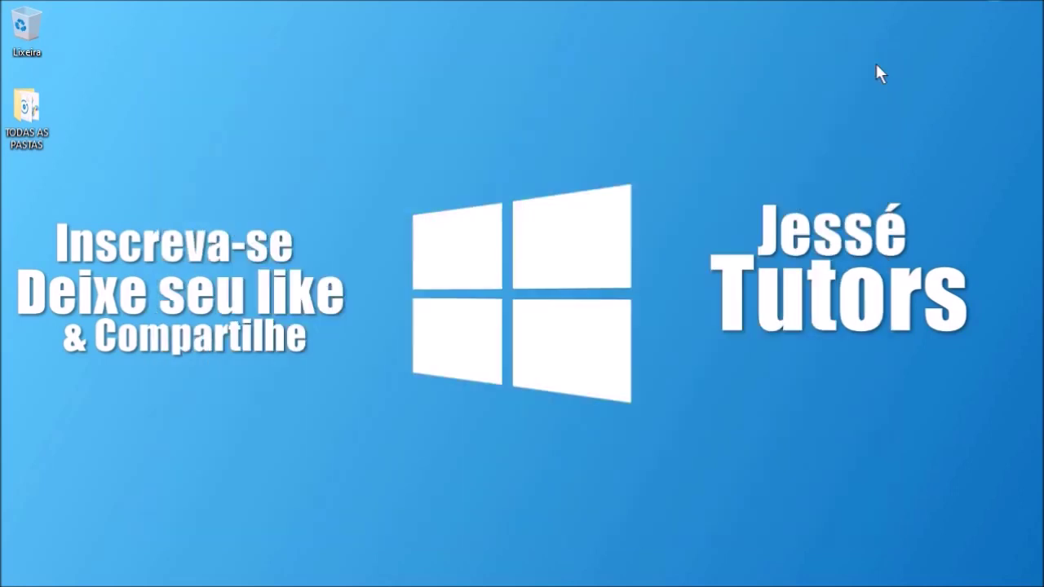